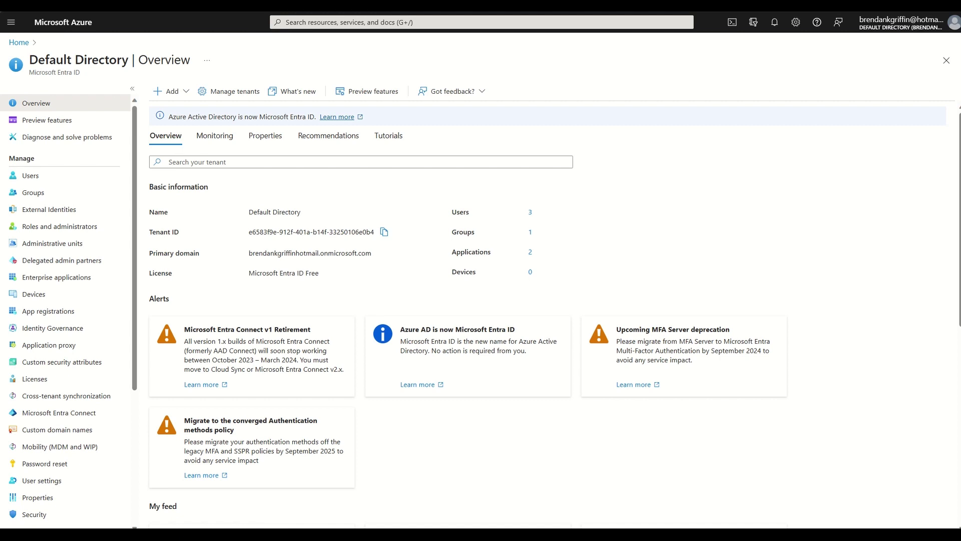
Filter the Entra gallery to Oracle and create the Oracle Cloud Infrastructure Console enterprise application.
left_click(41, 278)
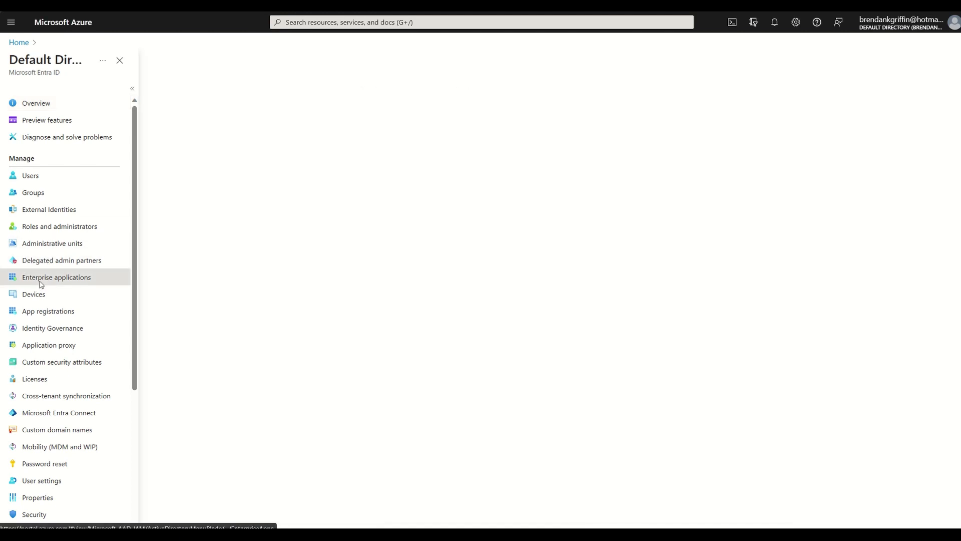
left_click(179, 95)
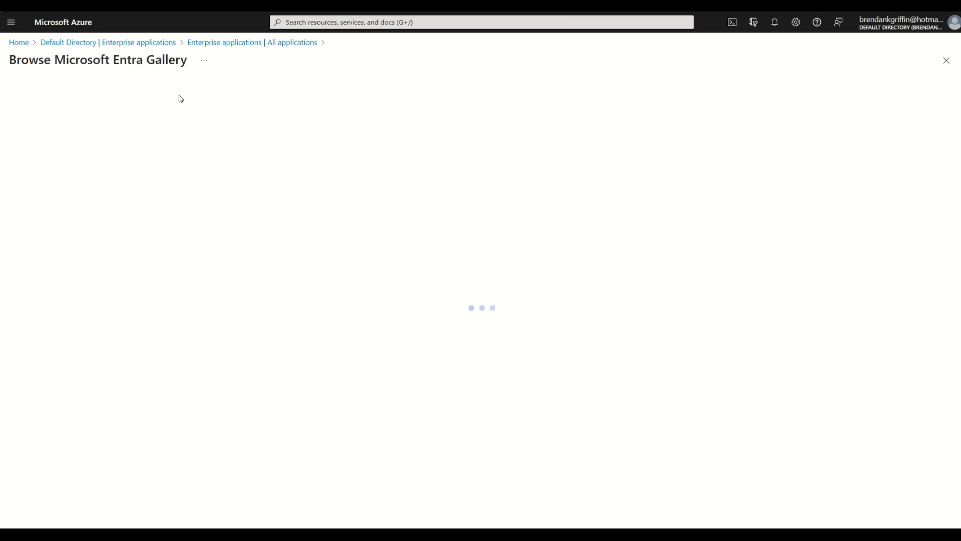
left_click(442, 245)
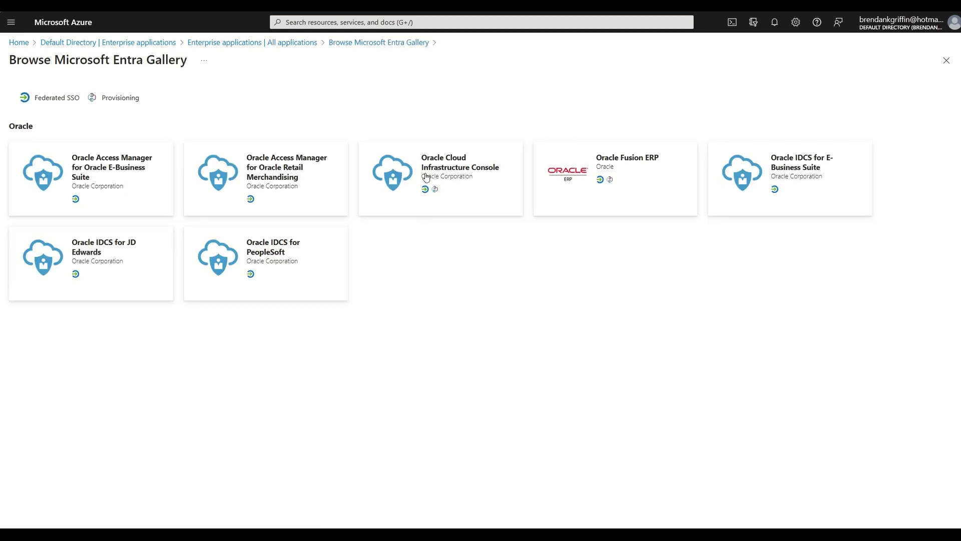
left_click(426, 177)
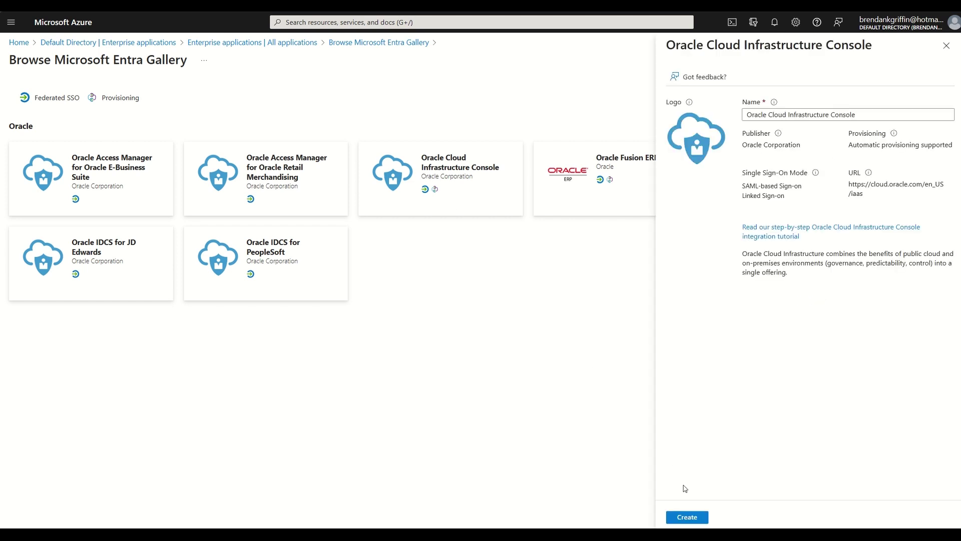
left_click(689, 517)
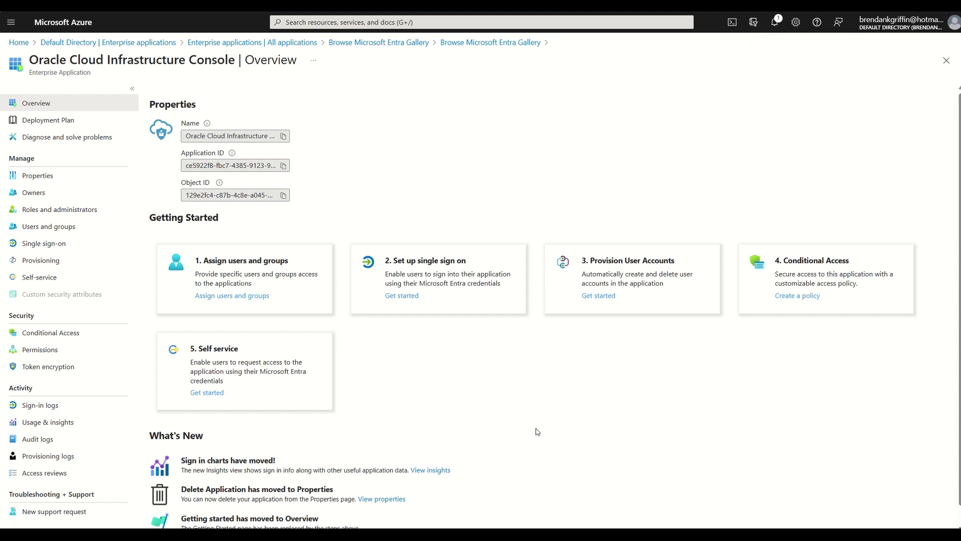
Assign one directory user to Oracle Cloud Infrastructure Console with the User role, then view its Properties.
left_click(236, 296)
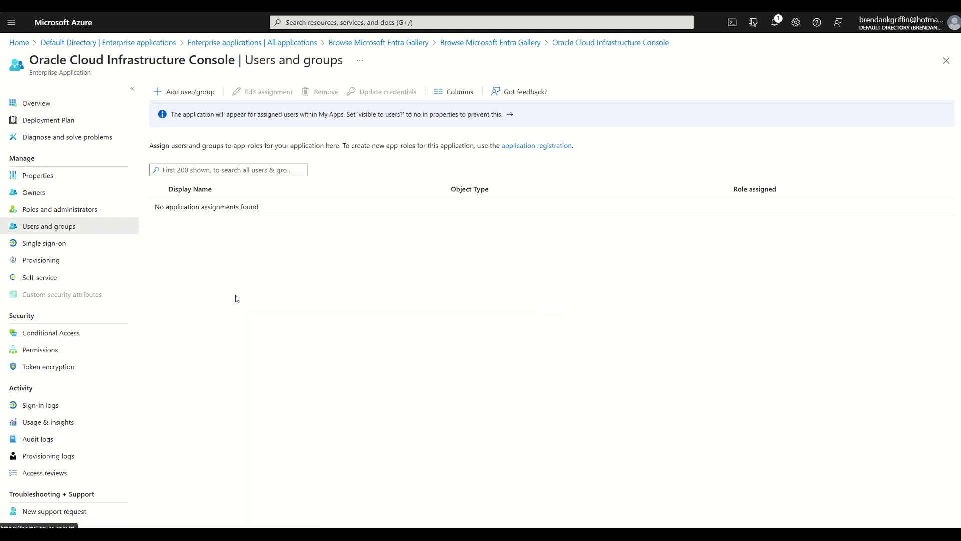
left_click(188, 93)
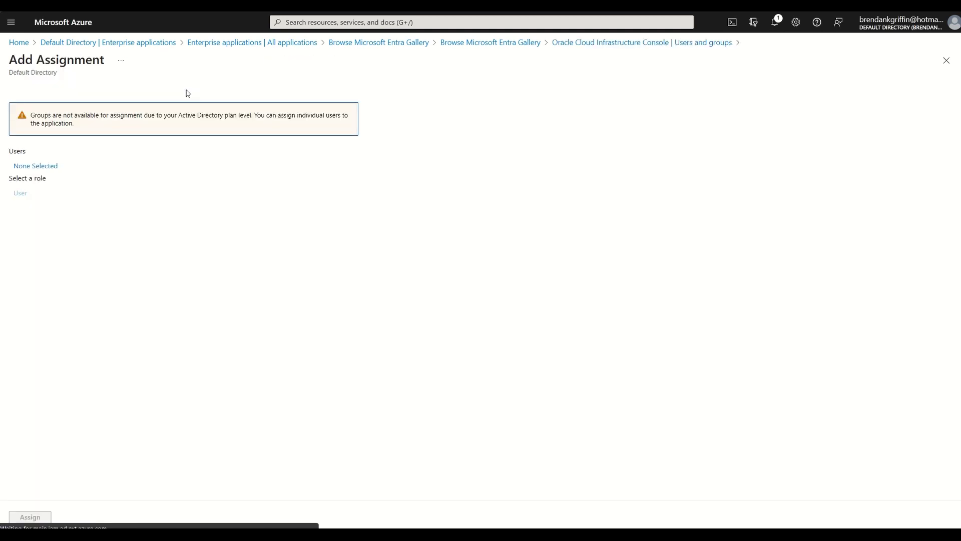
left_click(30, 168)
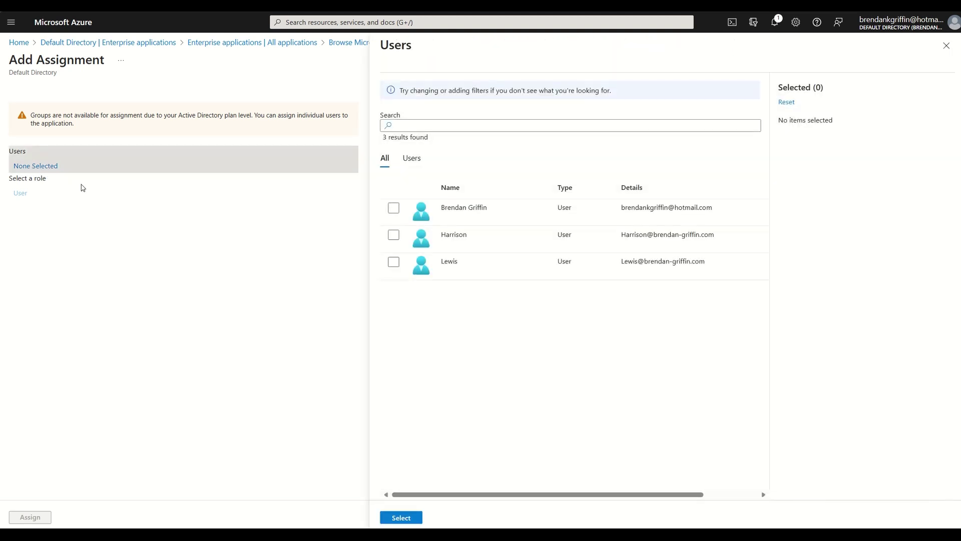
left_click(393, 262)
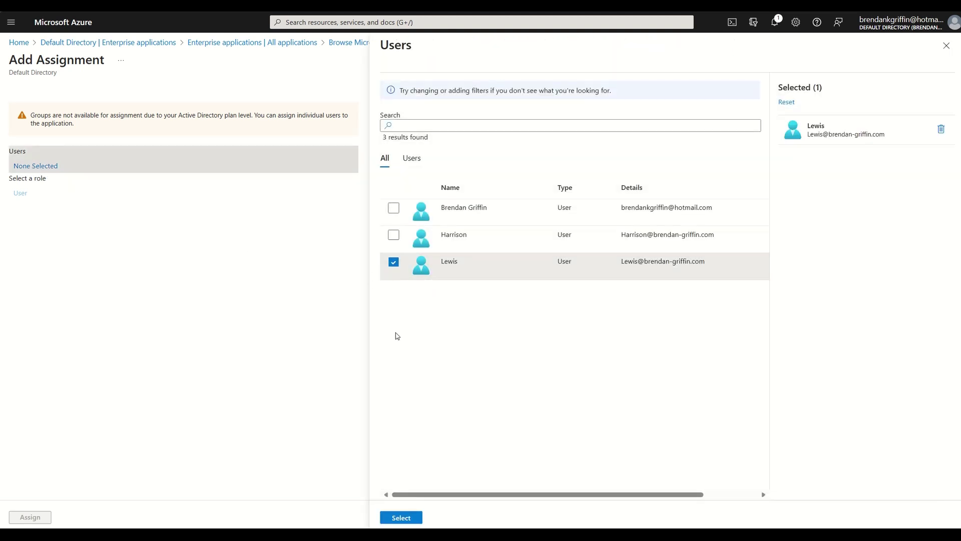
left_click(408, 524)
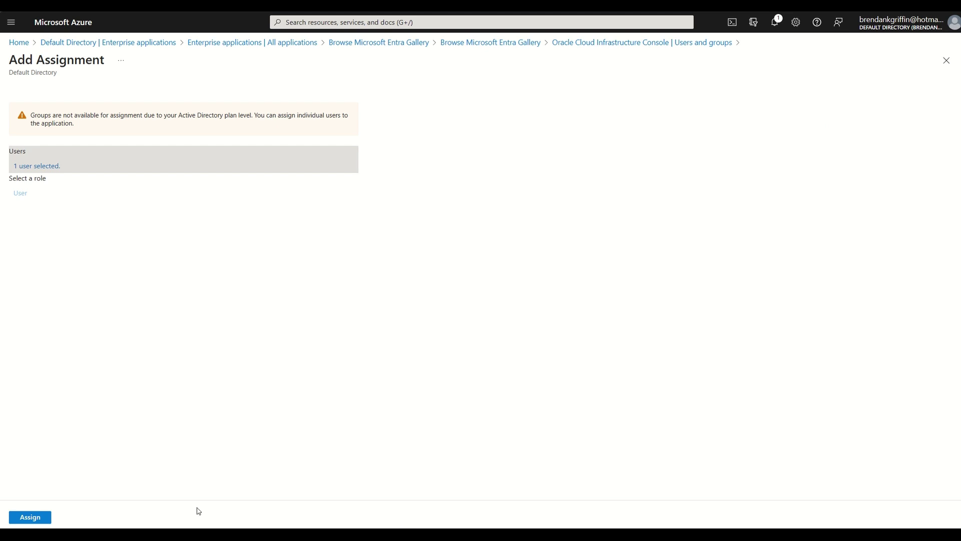
left_click(29, 517)
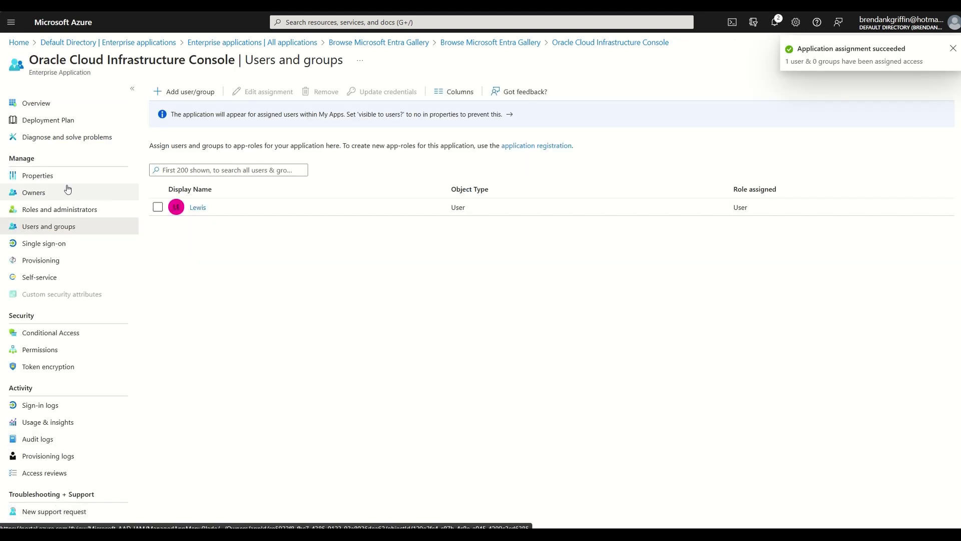
left_click(37, 176)
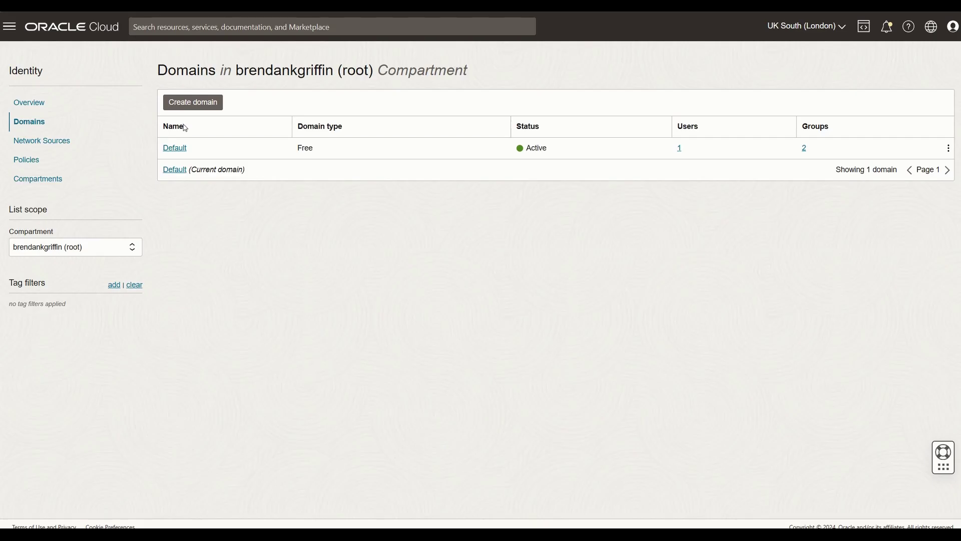
Open the Default domain's Security settings to its Identity providers page.
left_click(176, 148)
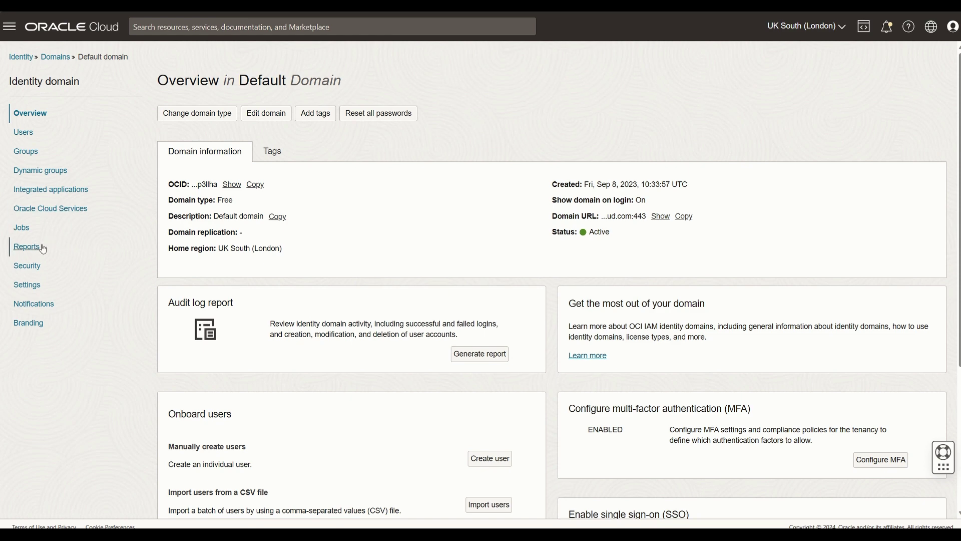
left_click(33, 266)
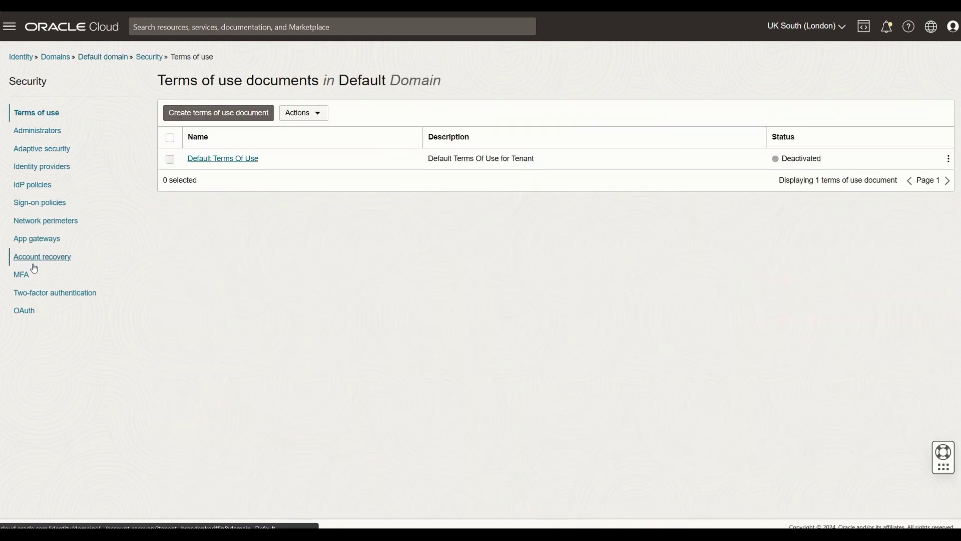
left_click(44, 168)
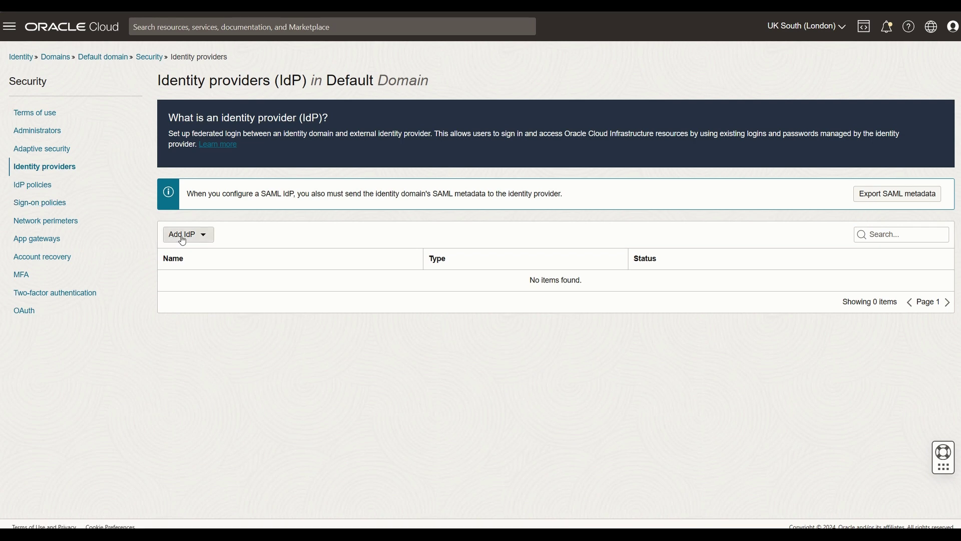
Export the domain's SAML metadata as Metadata.xml, keeping the download, and close the panel.
left_click(900, 202)
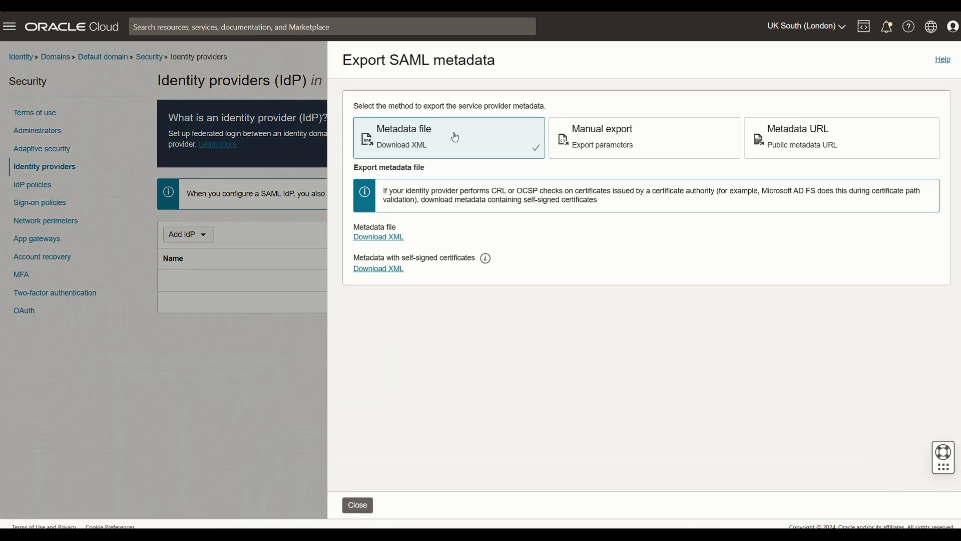
left_click(379, 239)
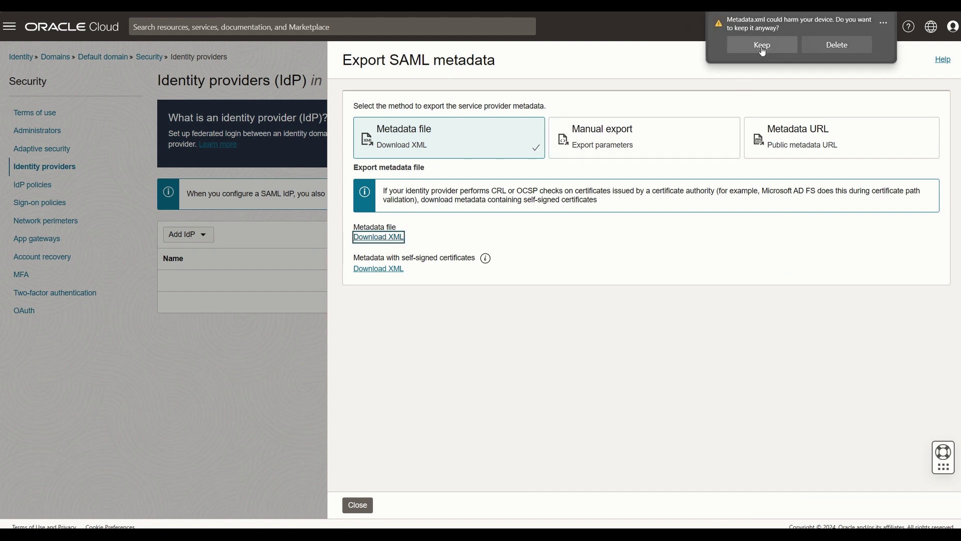
left_click(763, 46)
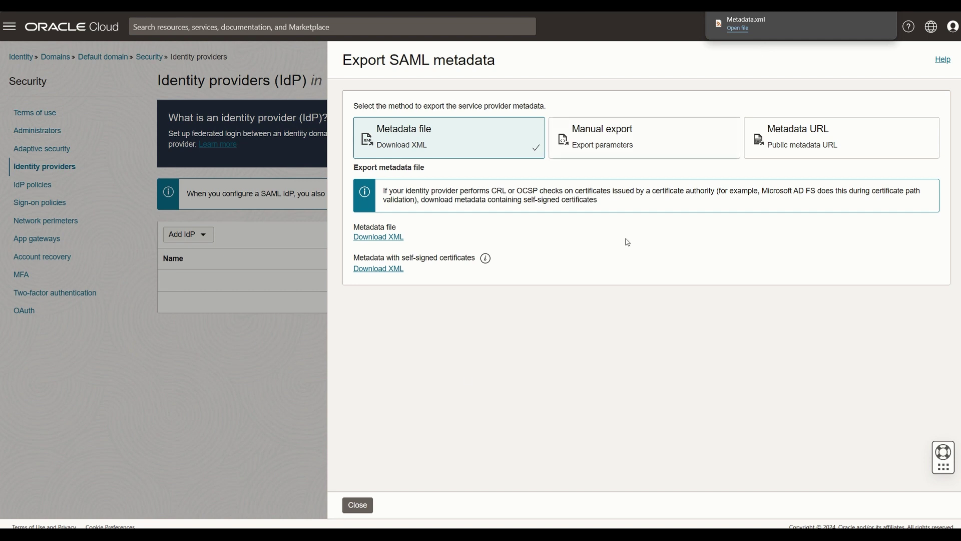
left_click(360, 508)
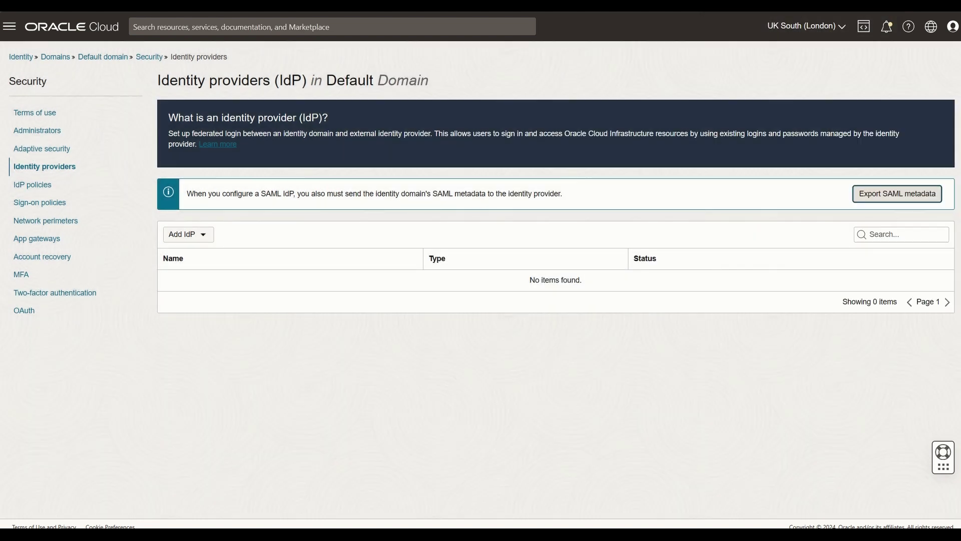
In Azure, open the Oracle Cloud Infrastructure Console app and select SAML as its single sign-on method.
left_click(110, 5)
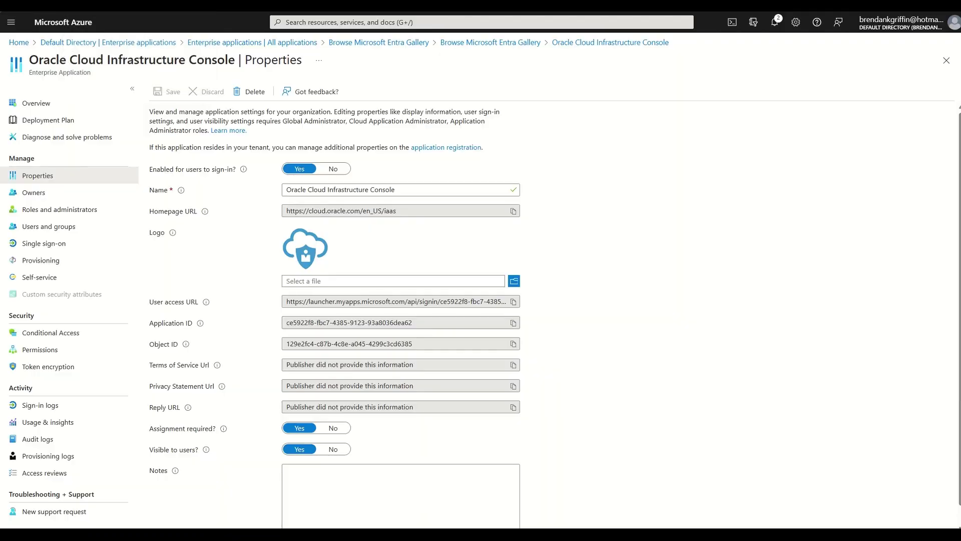
left_click(152, 45)
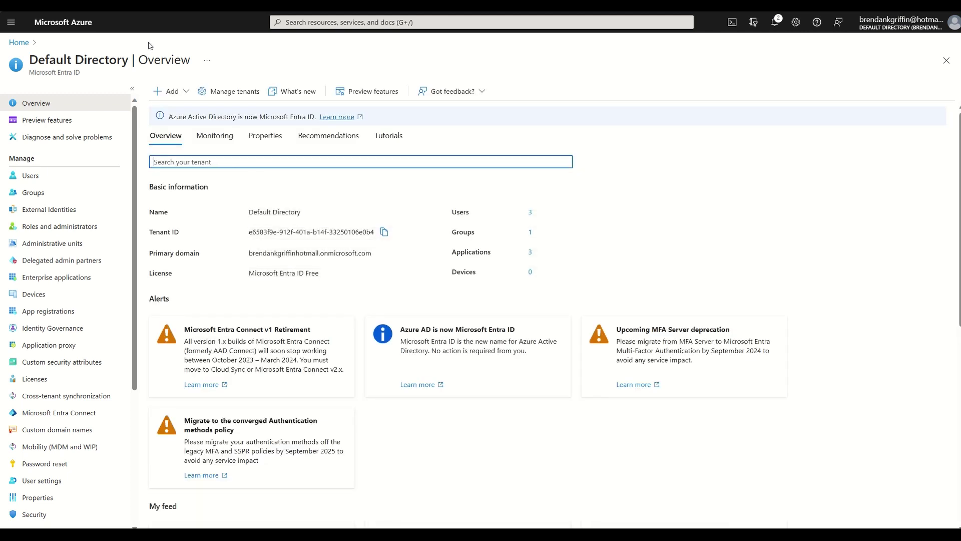
left_click(68, 282)
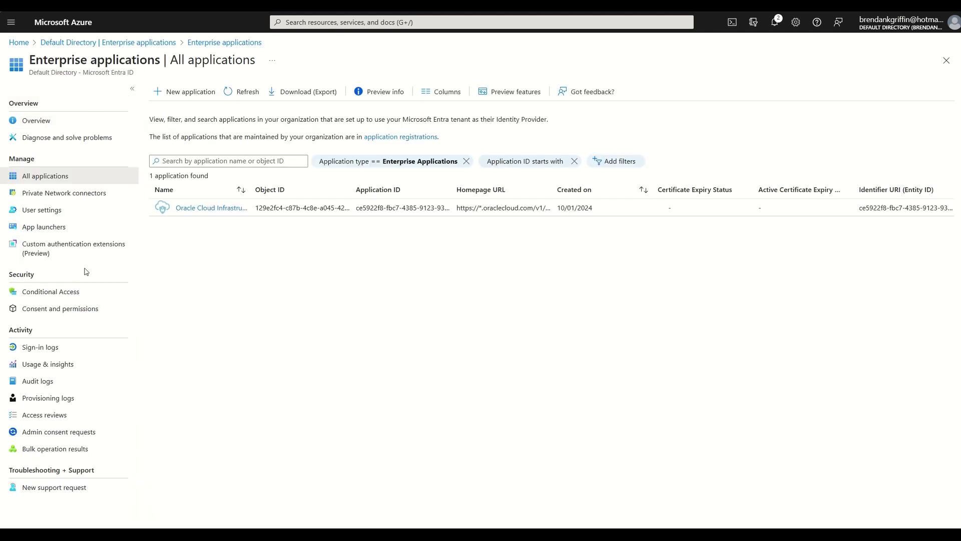
left_click(199, 210)
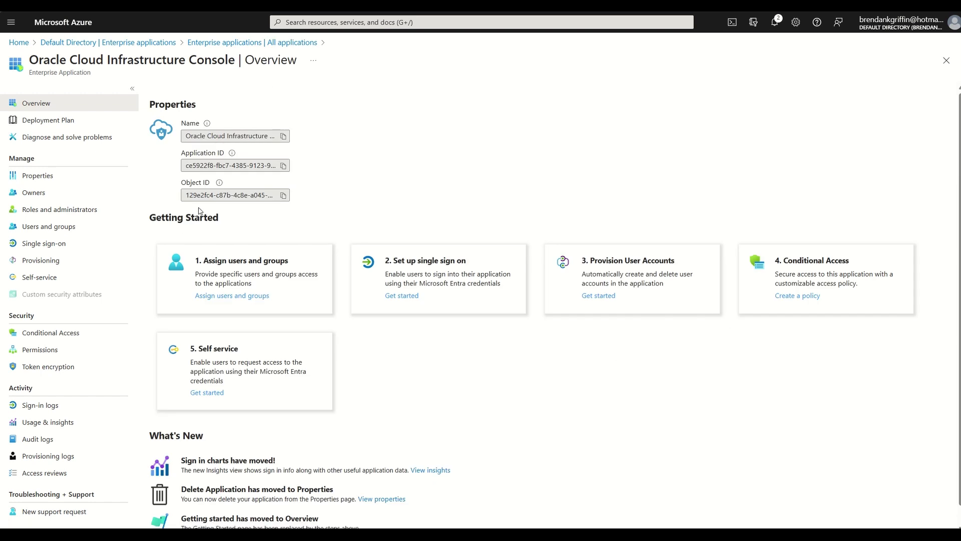
left_click(44, 245)
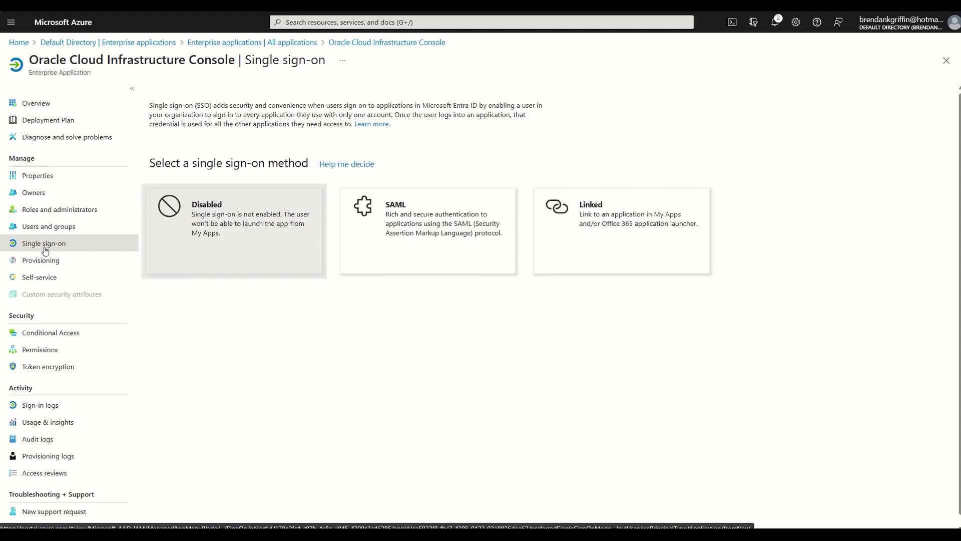
left_click(399, 229)
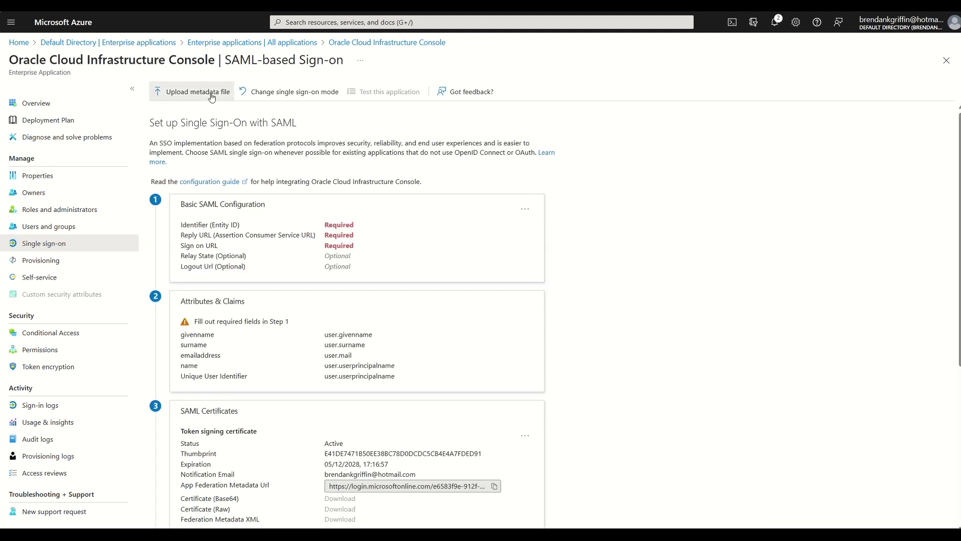
Upload the downloaded Metadata.xml file into the app's SAML configuration.
left_click(212, 95)
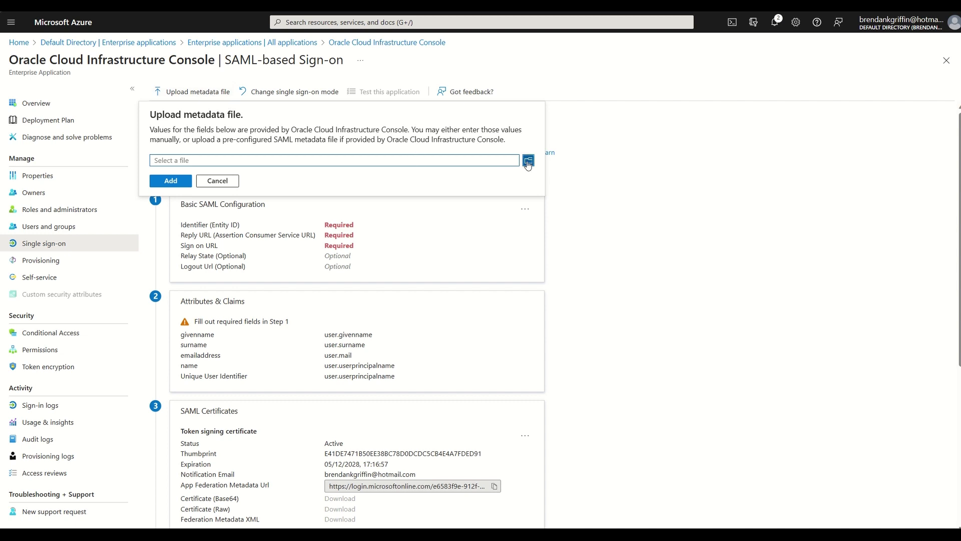
left_click(528, 161)
left_click(155, 52)
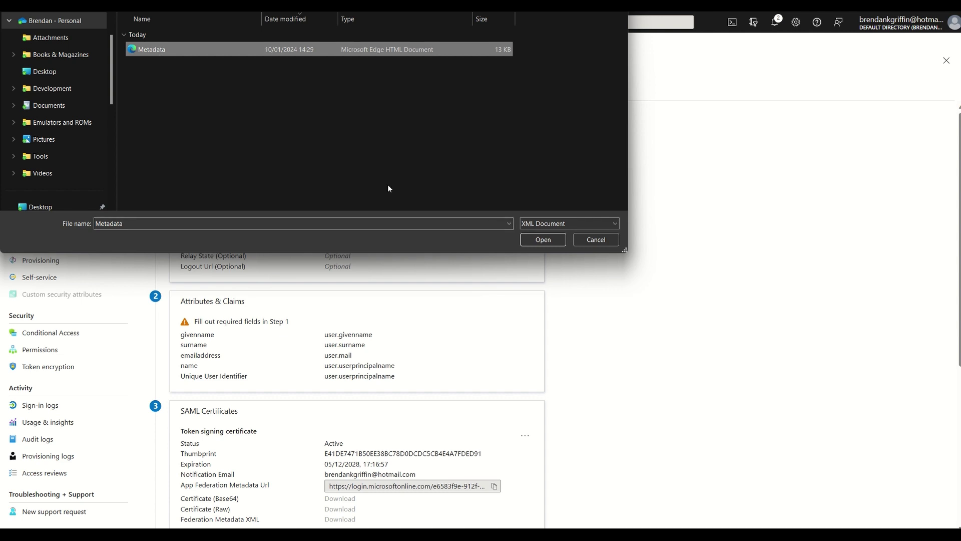
left_click(536, 242)
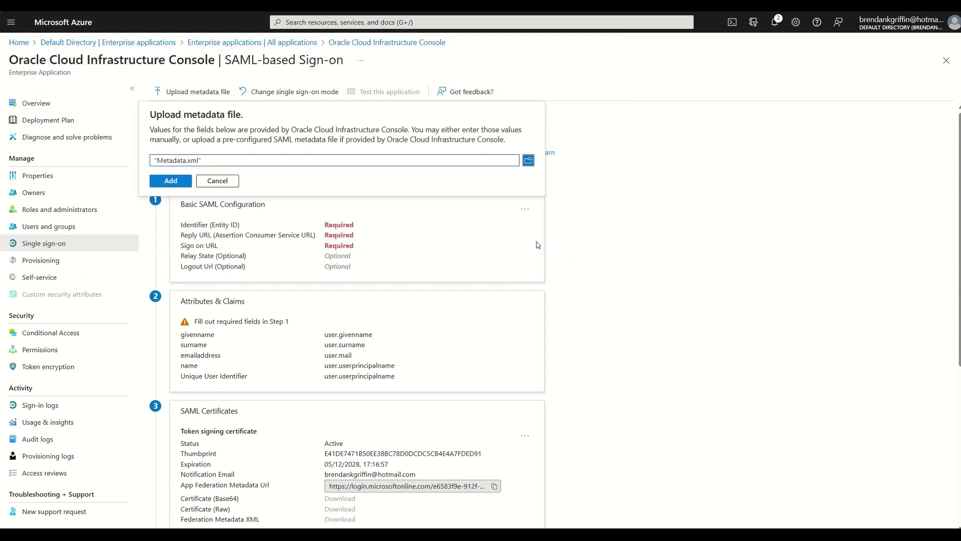
left_click(170, 181)
Paste the London console Sign on URL and save the Basic SAML Configuration.
left_click(547, 396)
type("https://console.uk-london-1.oraclecloud.com")
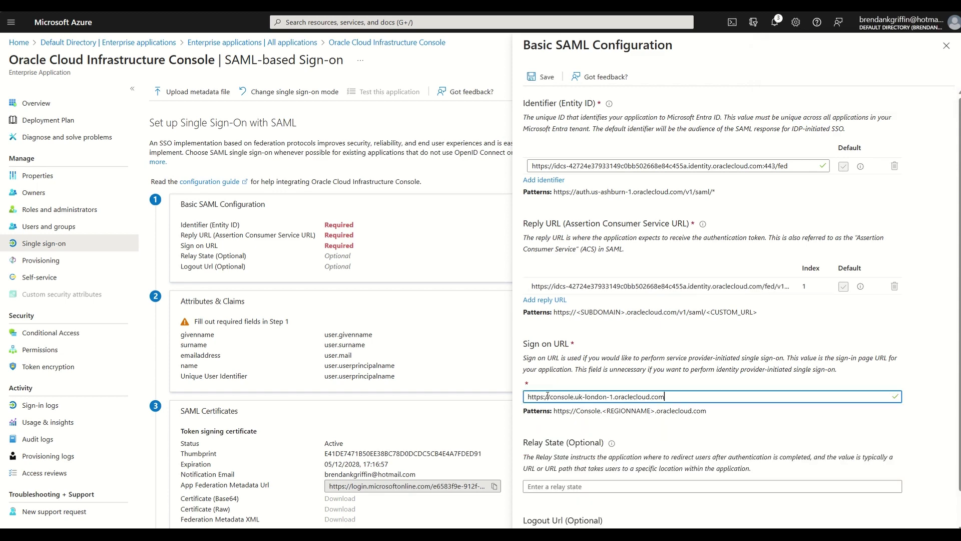
left_click(535, 80)
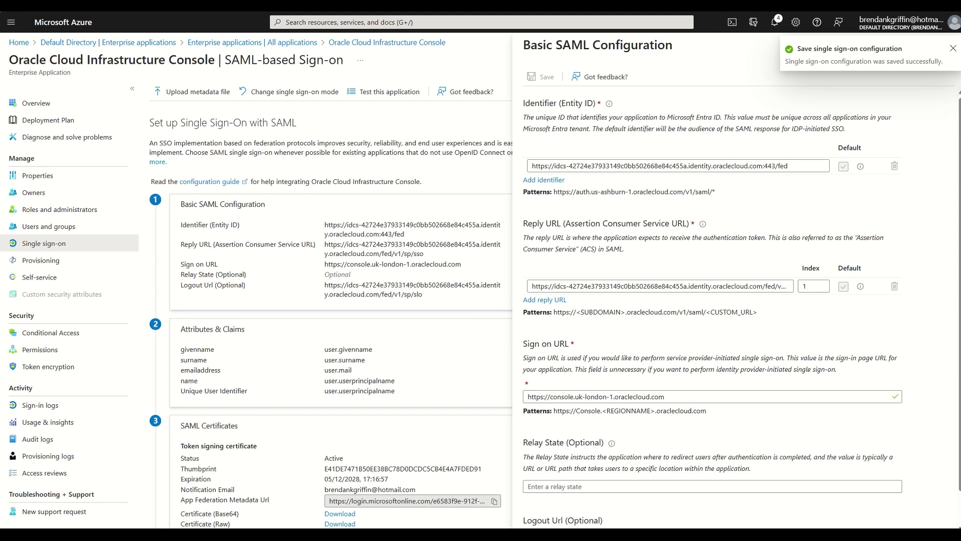
key("Escape")
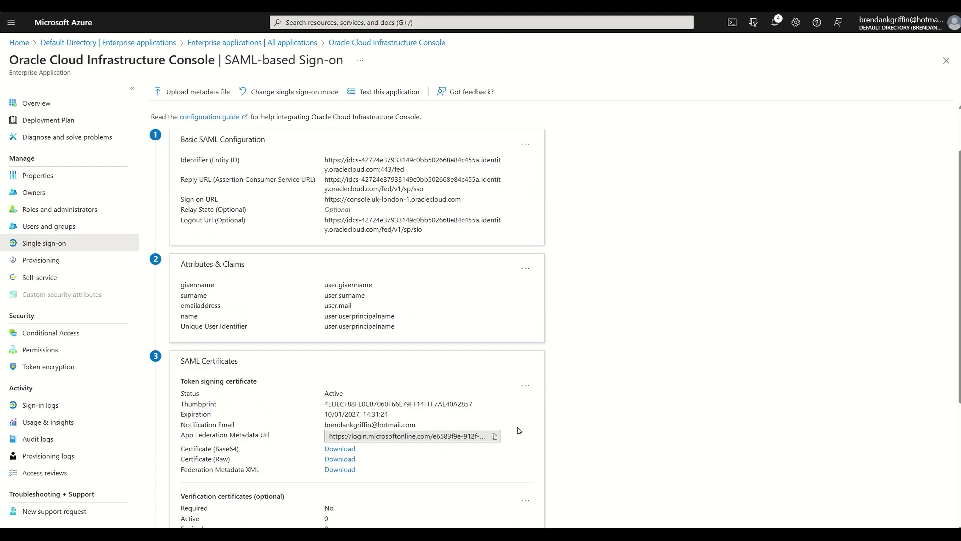
Download the Federation Metadata XML as Oracle Cloud Infrastructure Console.xml and edit Attributes & Claims.
left_click(340, 472)
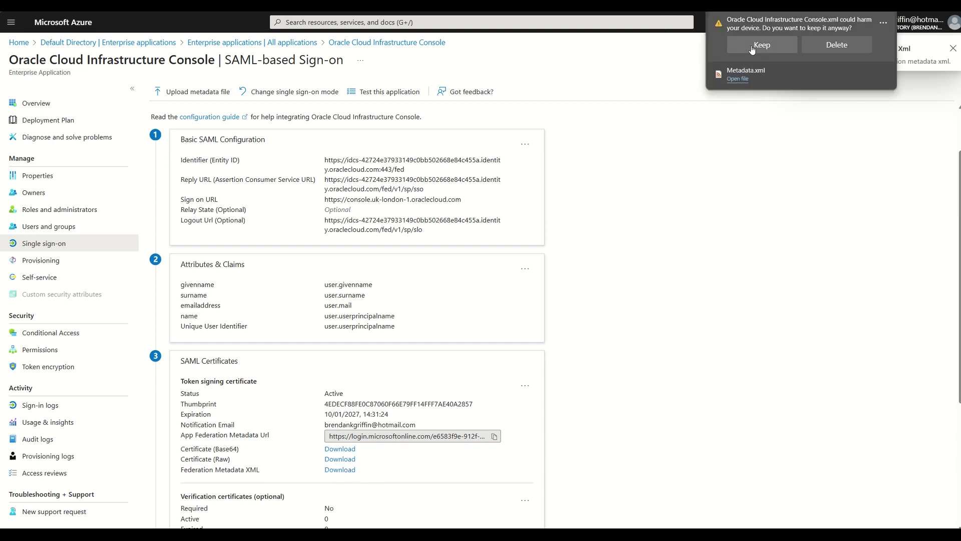
left_click(753, 50)
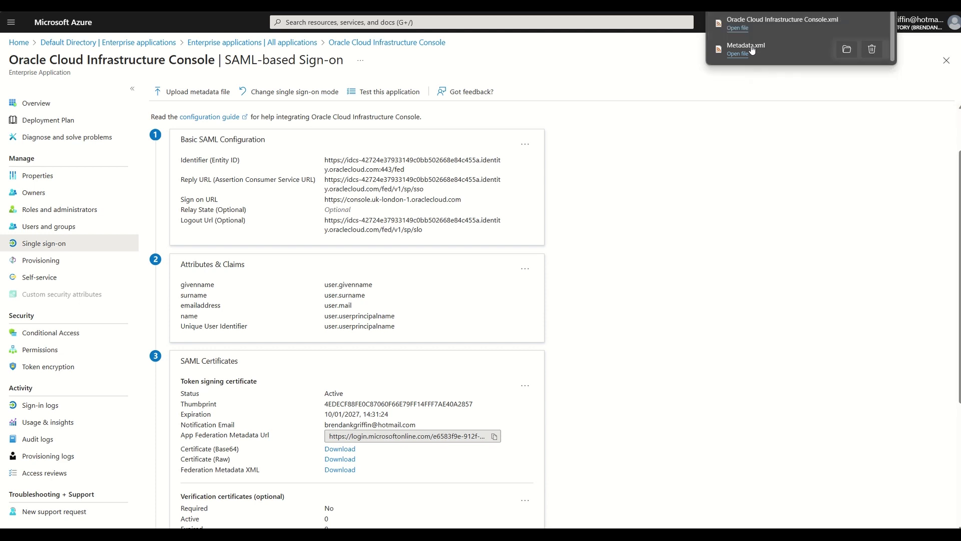
left_click(754, 355)
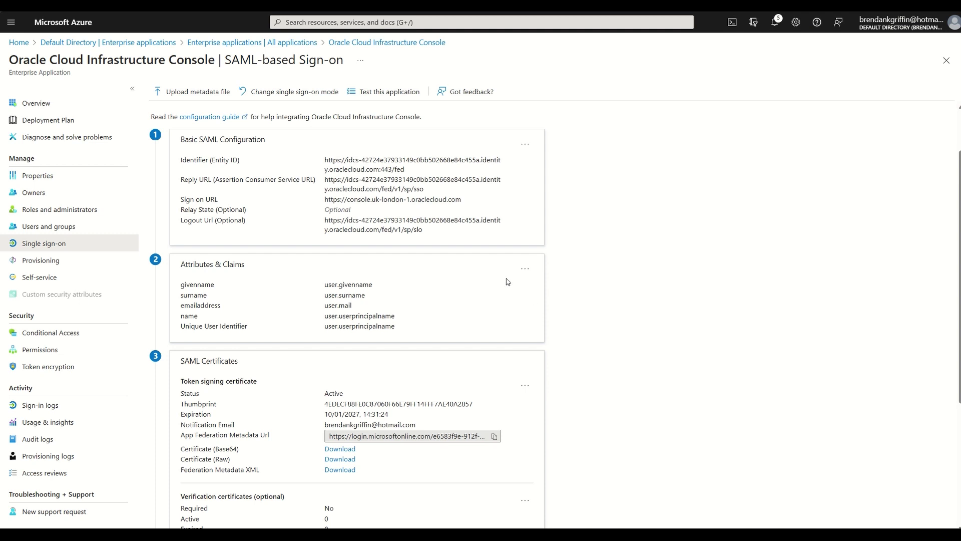
left_click(525, 269)
left_click(534, 287)
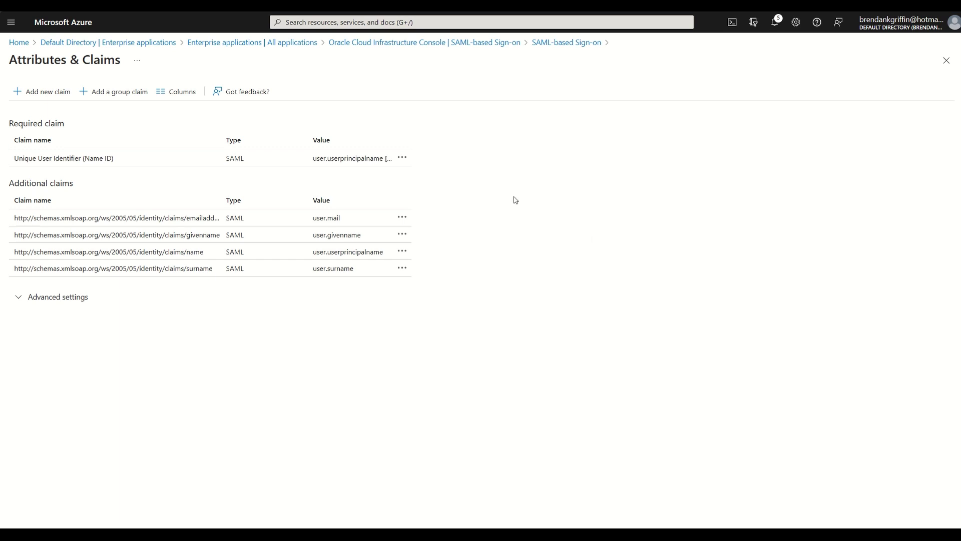
Change the Unique User Identifier claim's name identifier format to Persistent, save, and begin a group claim.
left_click(402, 158)
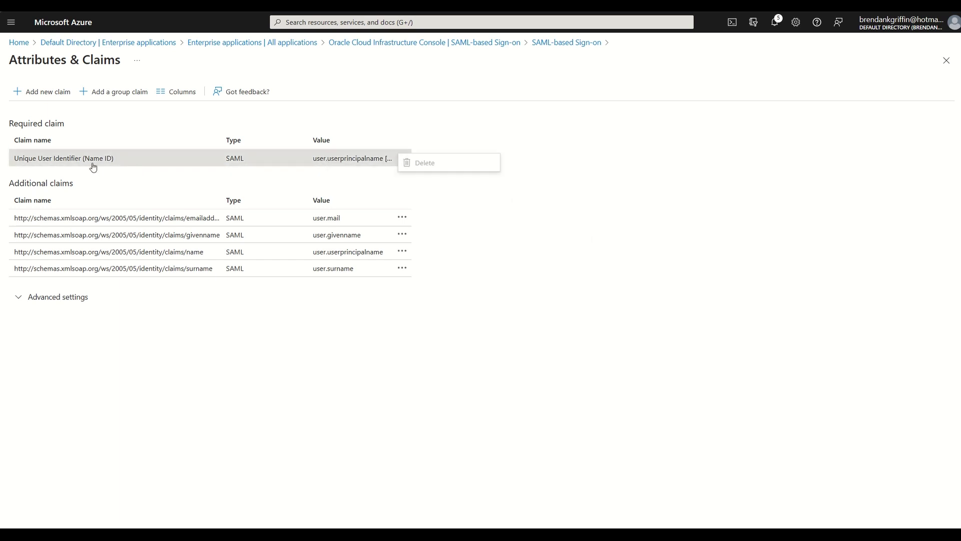
left_click(62, 159)
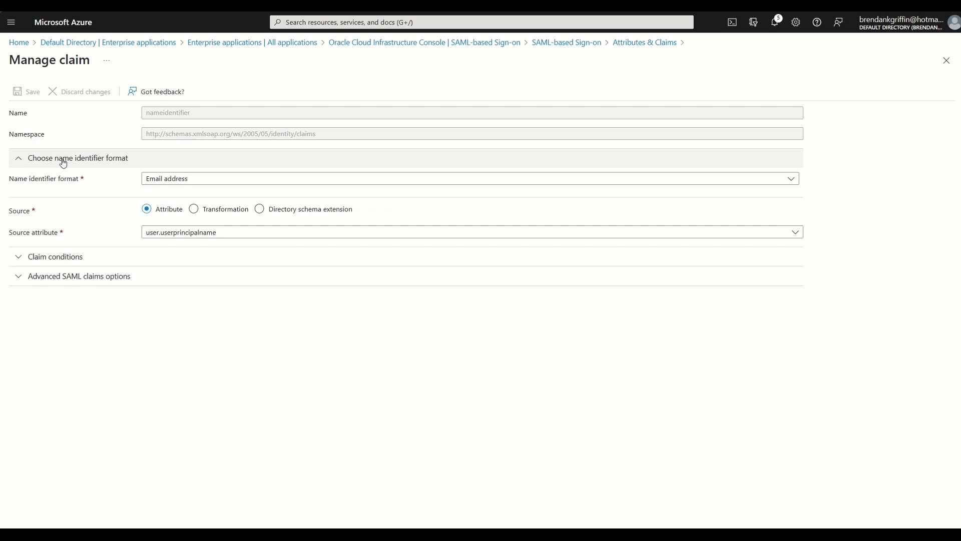
left_click(171, 185)
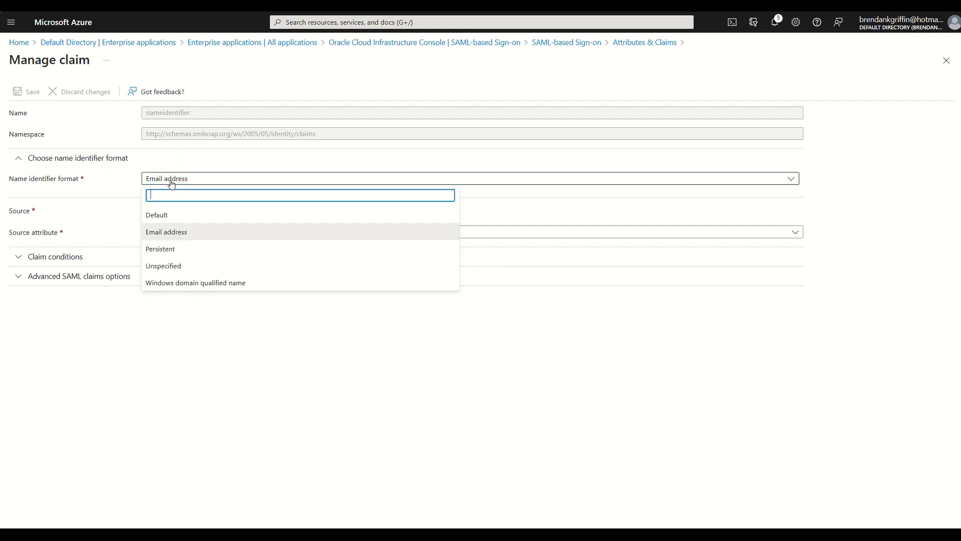
left_click(167, 250)
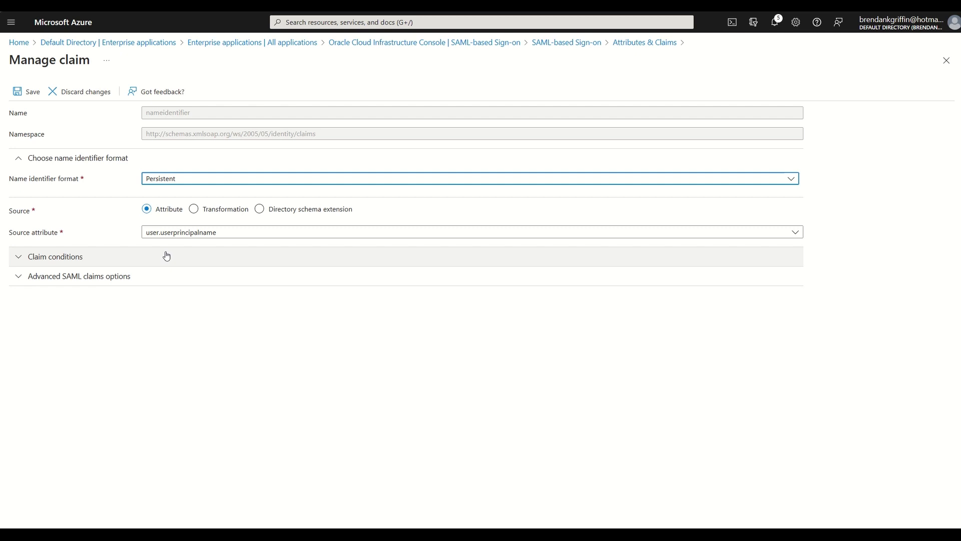
left_click(29, 95)
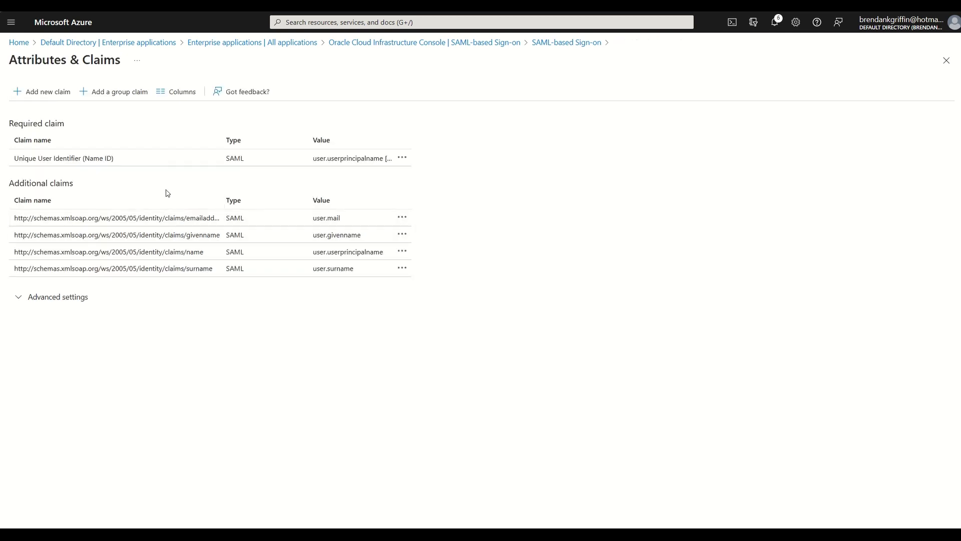
left_click(115, 93)
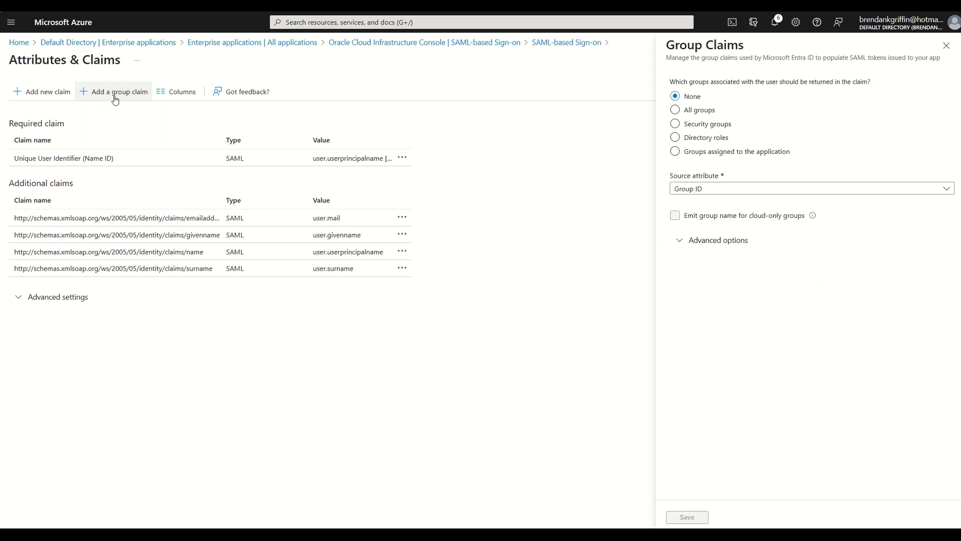
left_click(676, 125)
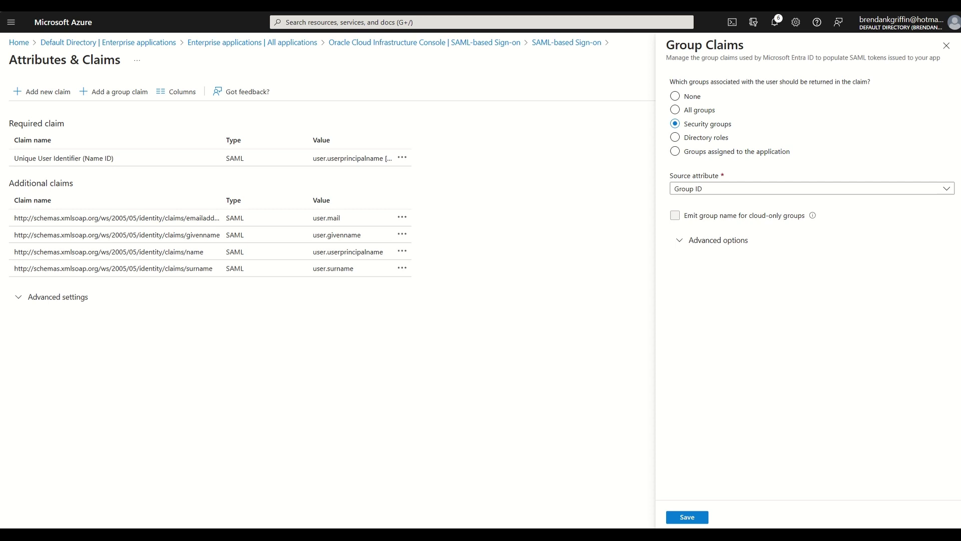
left_click(701, 241)
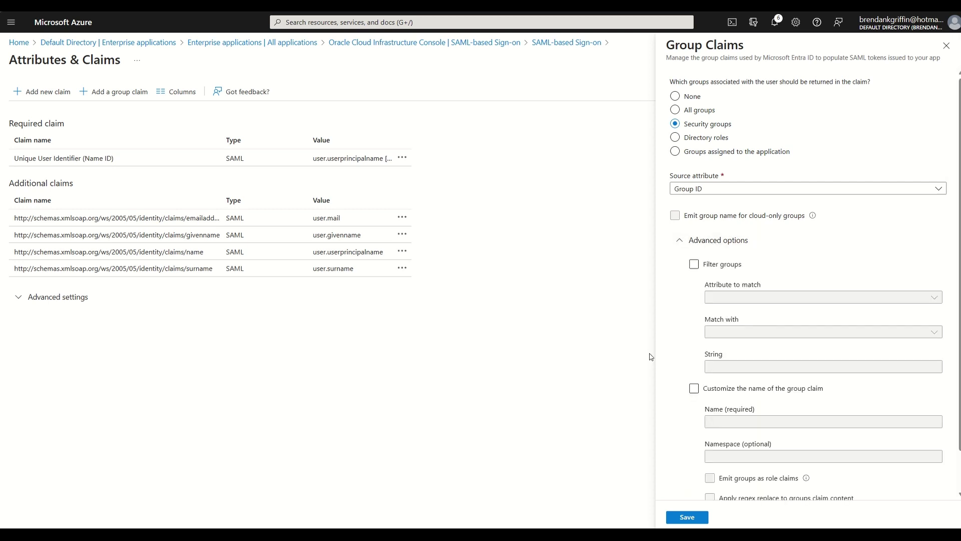
left_click(694, 389)
left_click(726, 422)
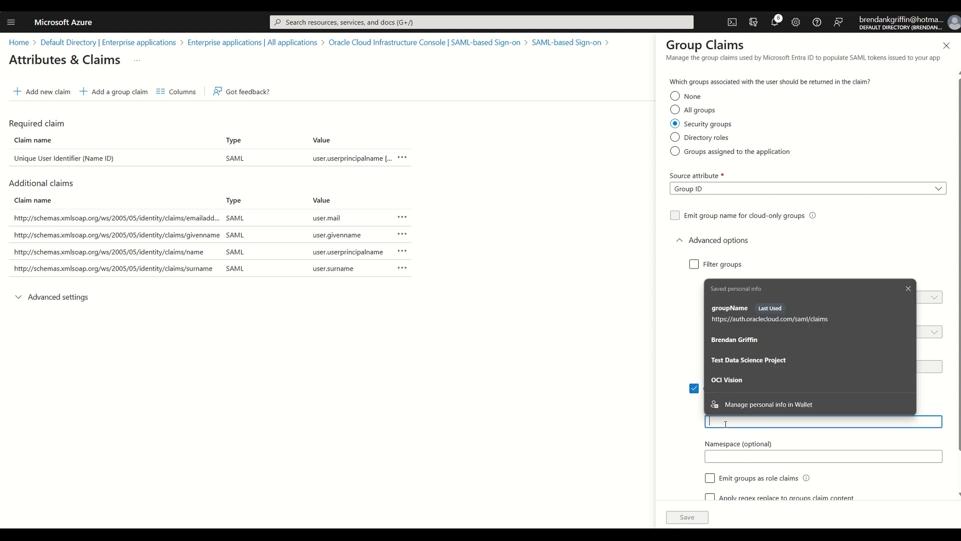
left_click(739, 313)
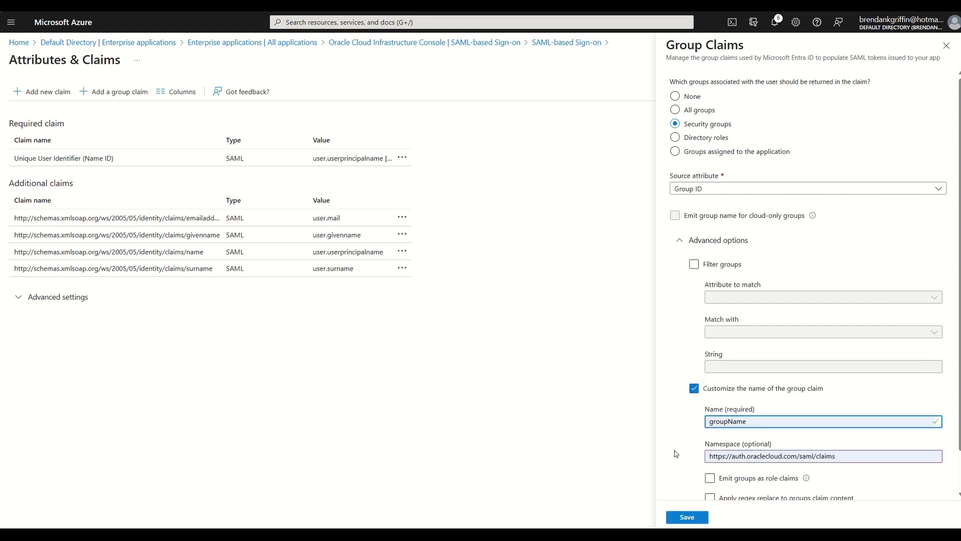
scroll(676, 453, "down", 2)
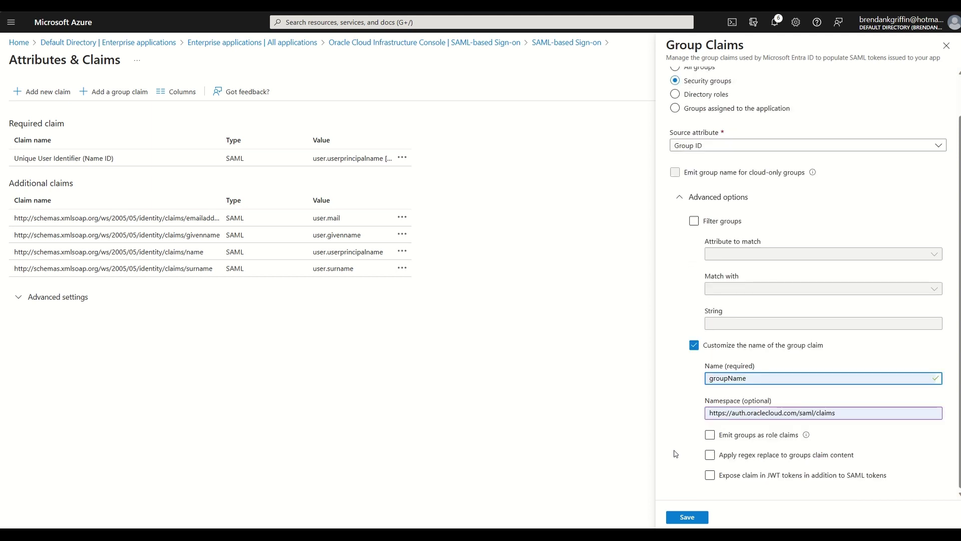
left_click(688, 517)
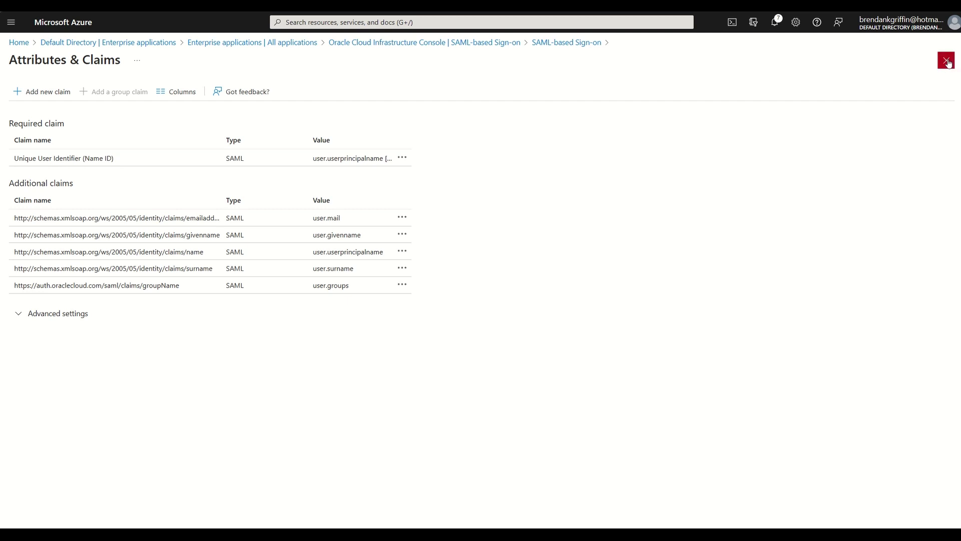
Begin adding a SAML IdP in Oracle with EntraID as both name and description.
left_click(946, 61)
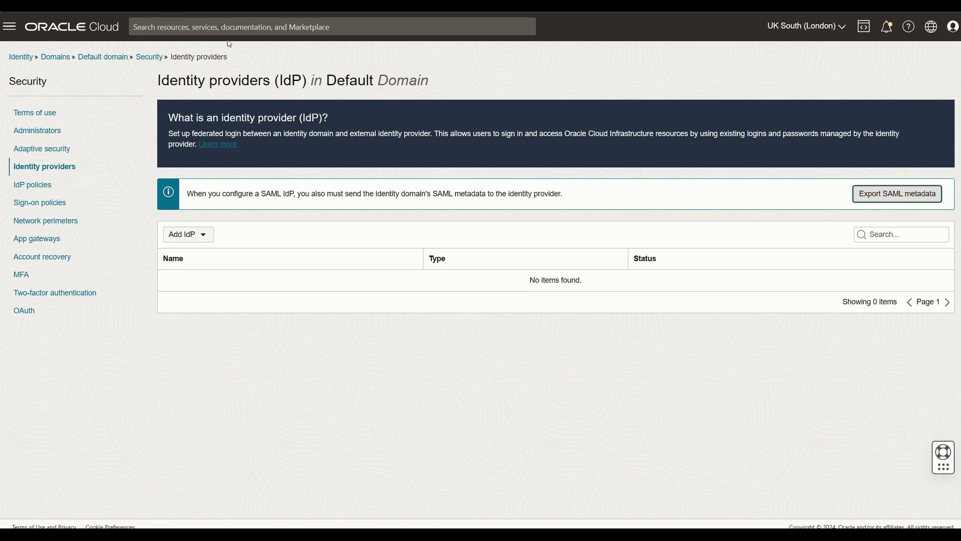
left_click(210, 239)
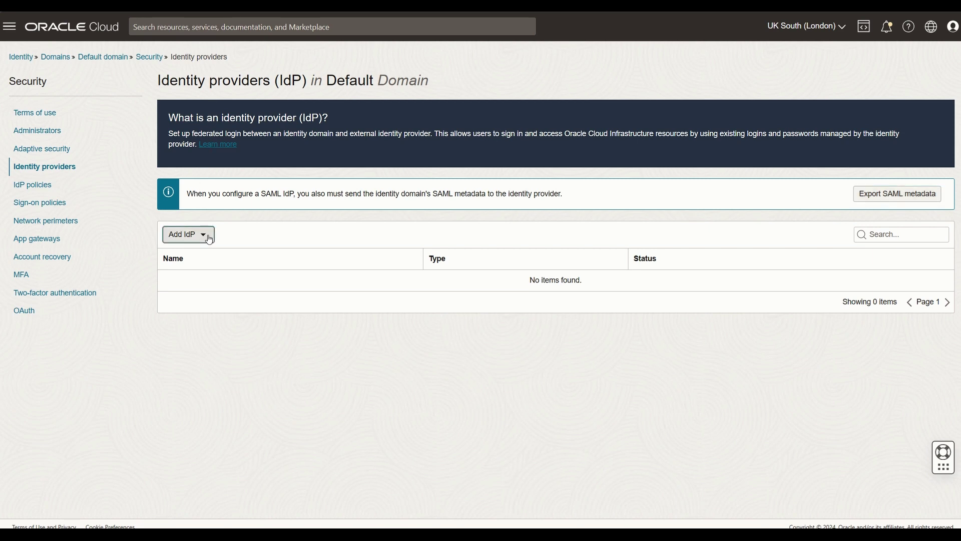
left_click(205, 253)
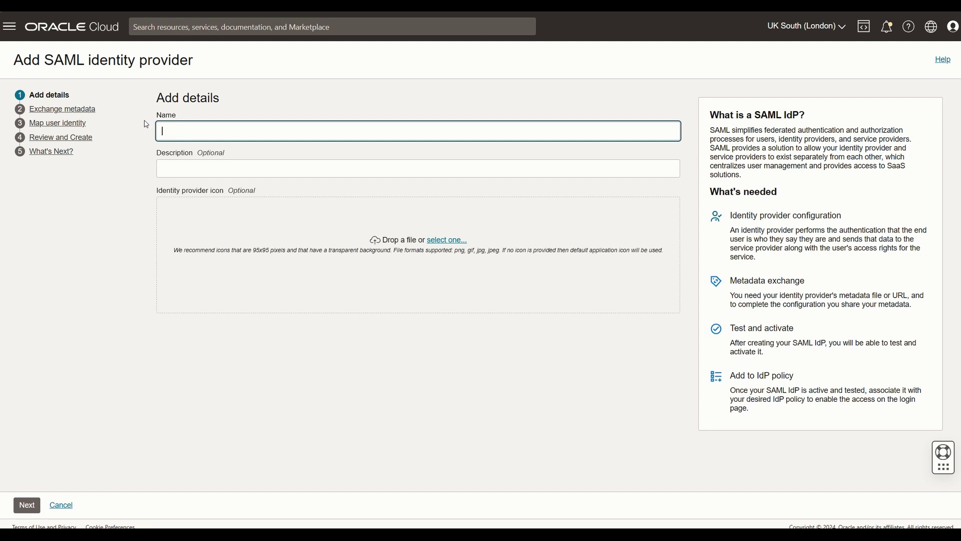
type("EntraID")
key("Tab")
type("Entra")
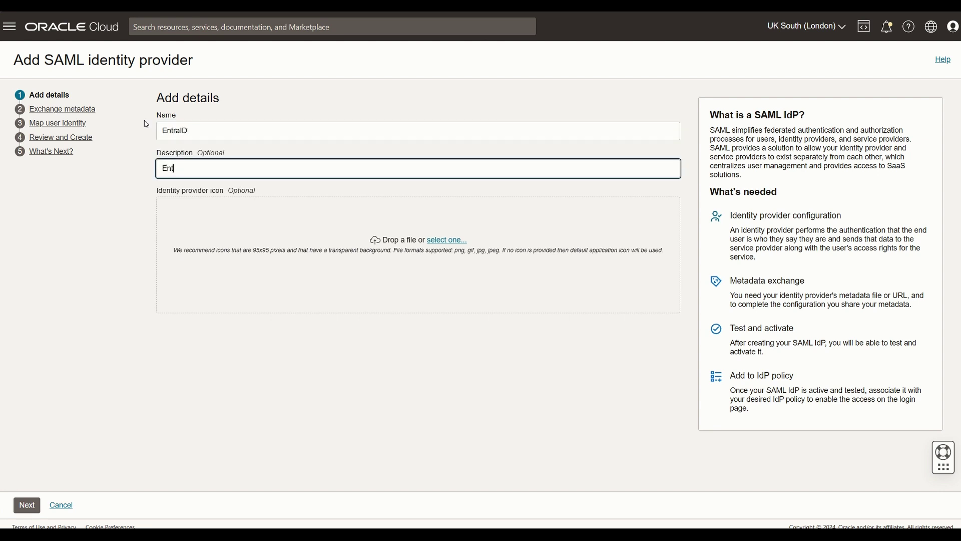
type("ID")
Upload Oracle Cloud Infrastructure Console.xml as the IdP metadata and advance to Map user identity.
left_click(27, 508)
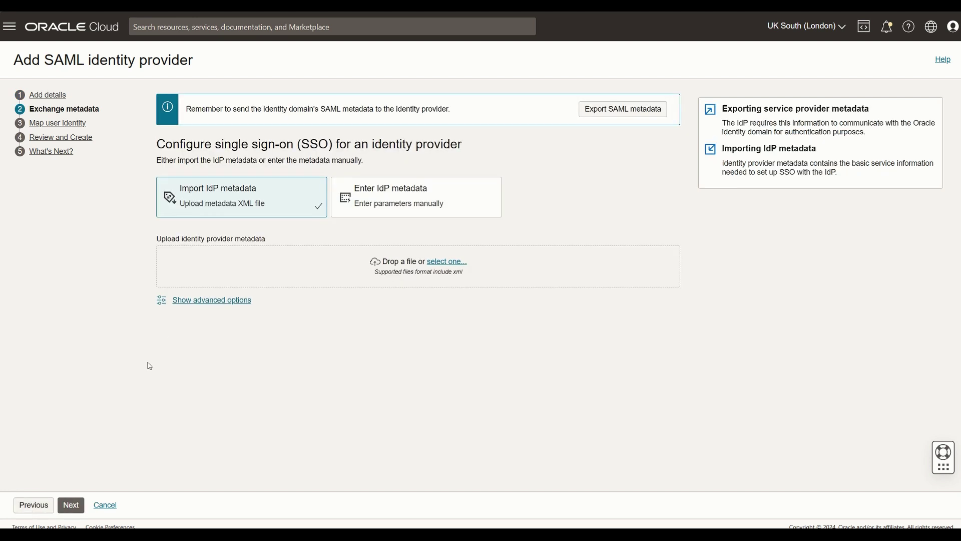
left_click(444, 264)
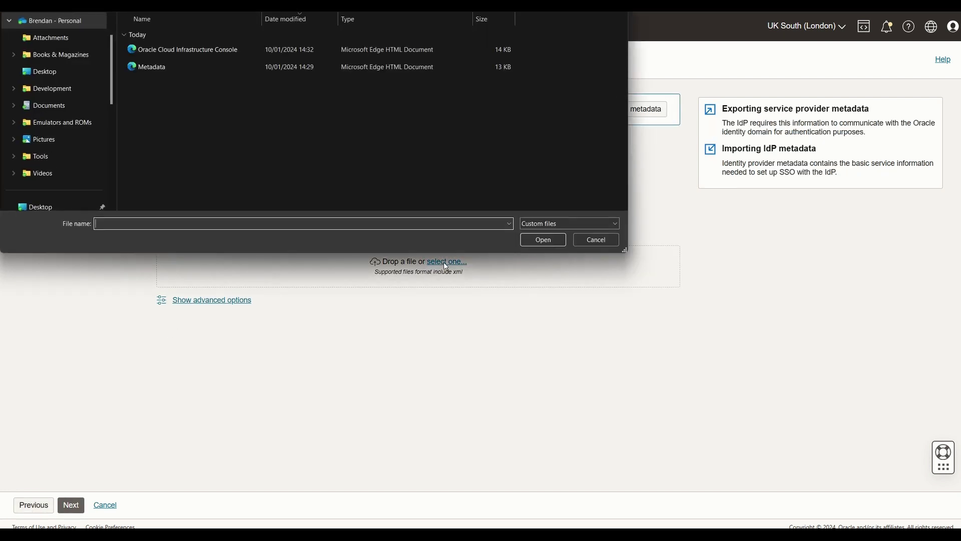
left_click(208, 54)
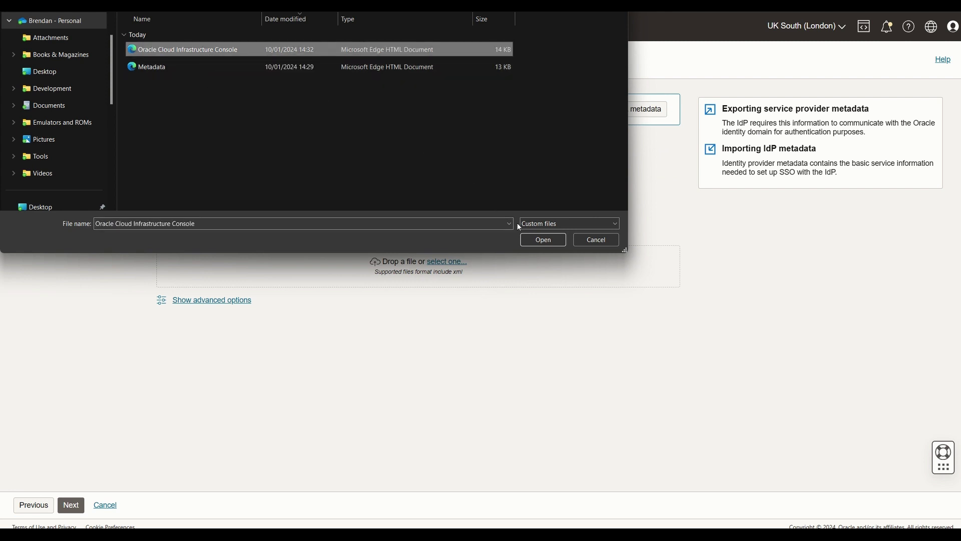
left_click(544, 240)
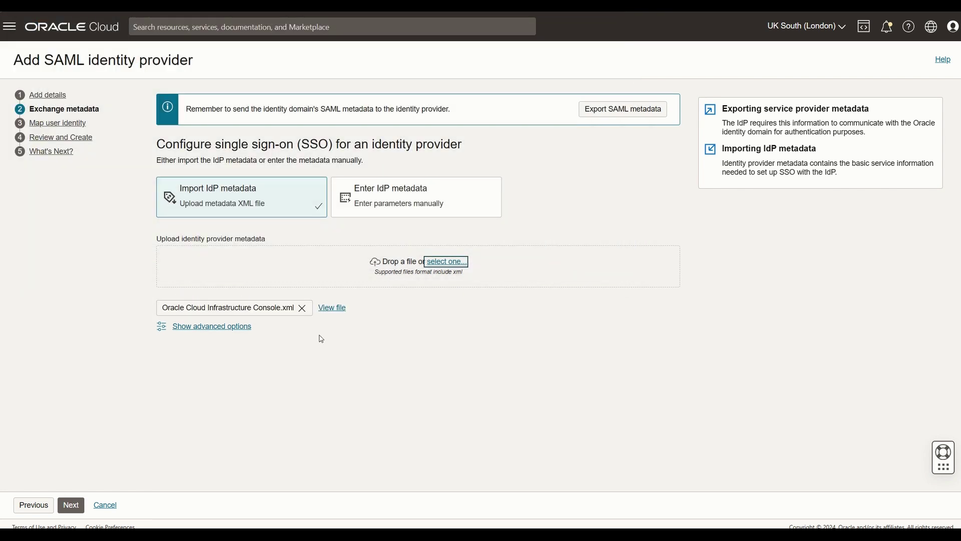
left_click(72, 505)
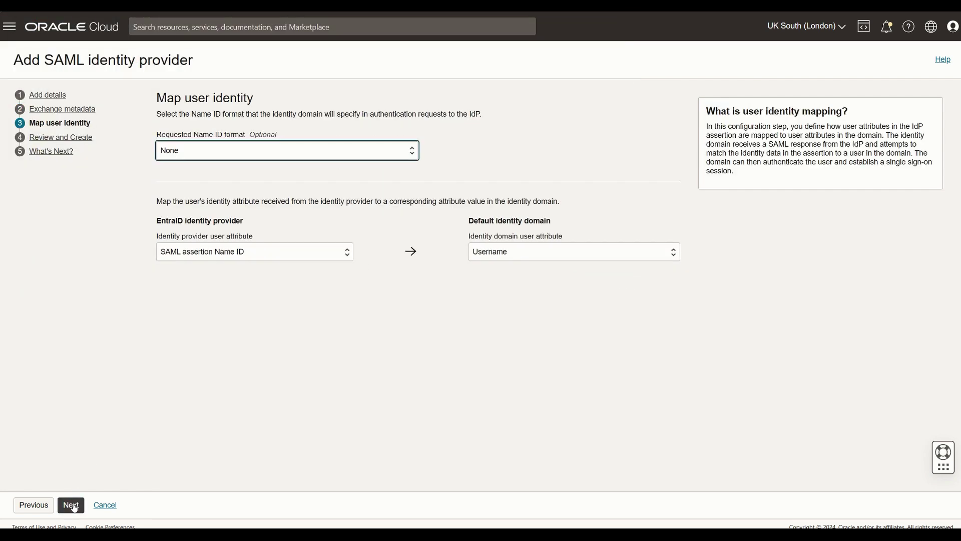
Request Email address as the Name ID format and continue to the Review and Create summary.
left_click(415, 156)
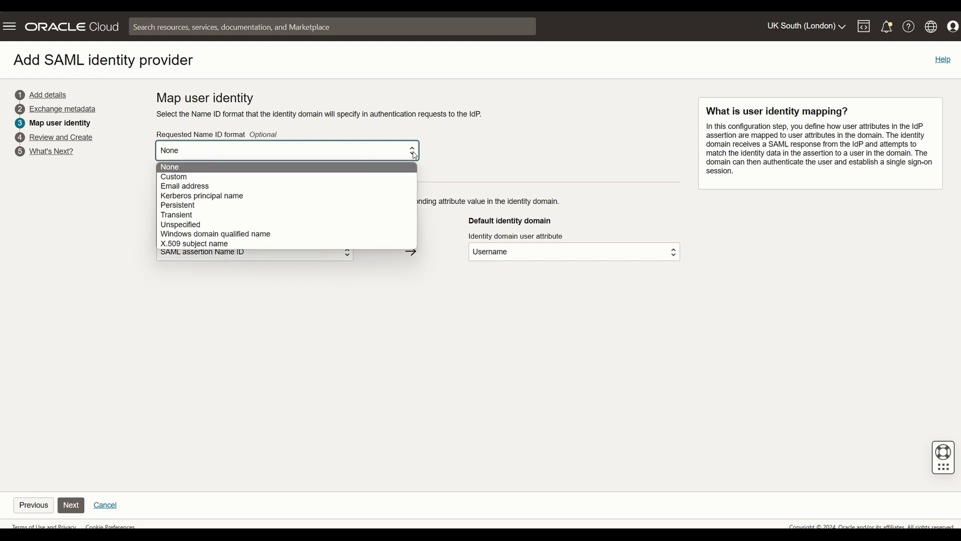
left_click(370, 184)
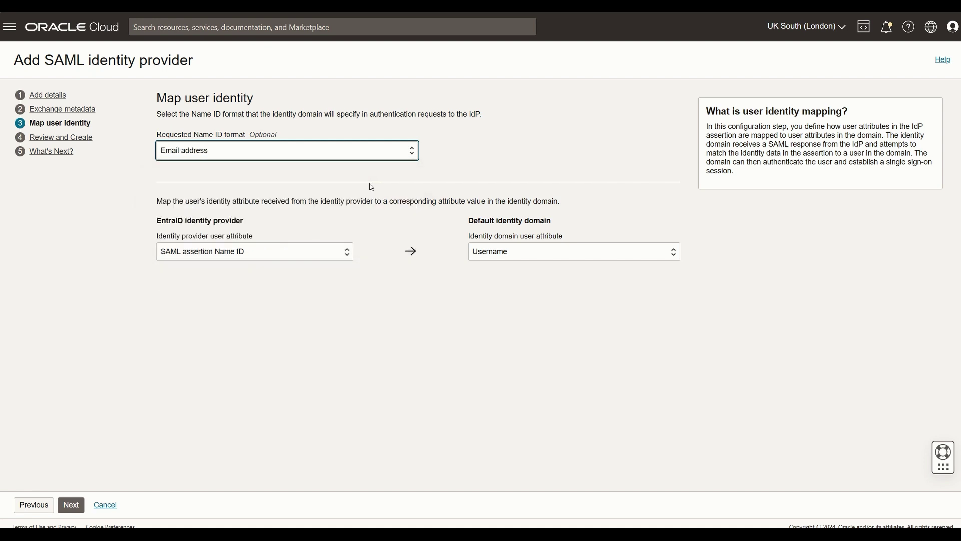
left_click(70, 505)
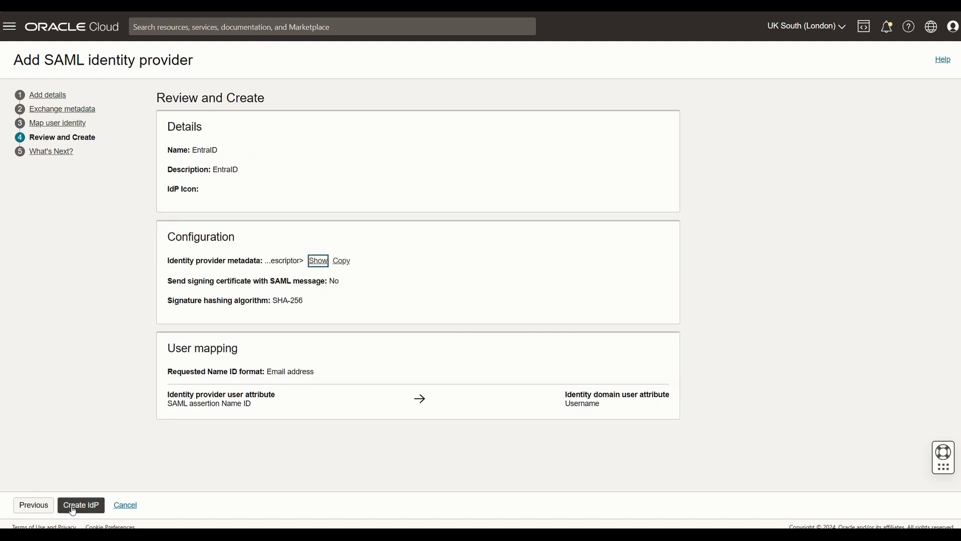
Create the EntraID identity provider and activate it.
left_click(74, 507)
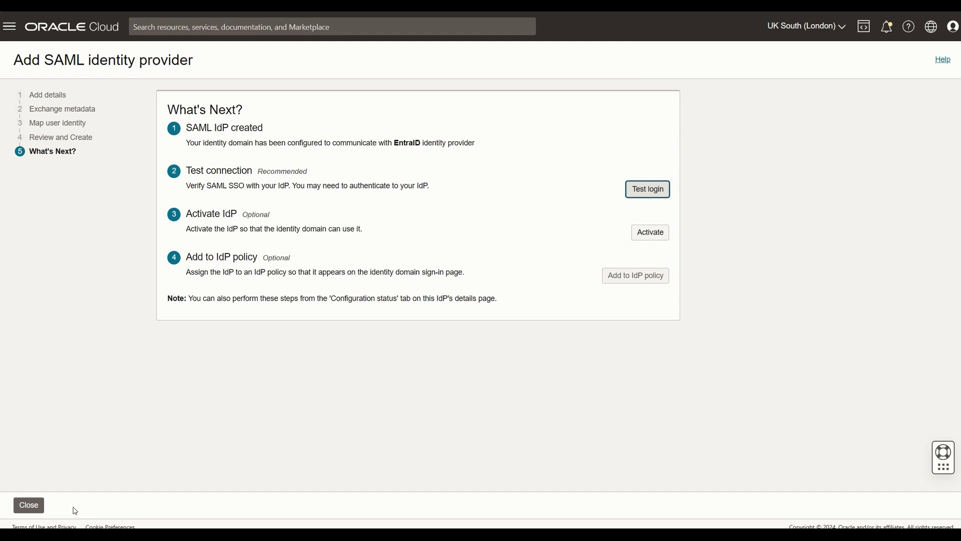
left_click(652, 237)
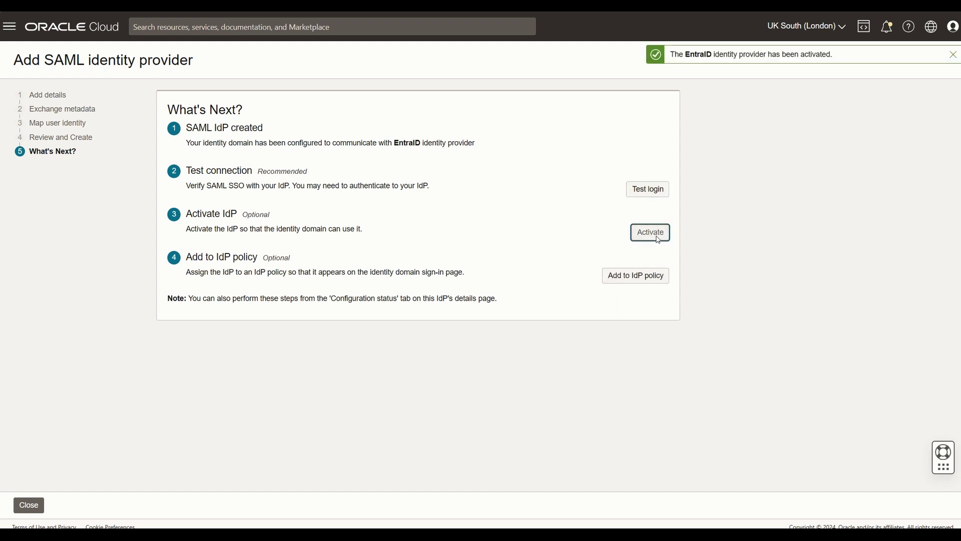
Assign EntraID to the Default IDP Rule of the Default Identity Provider Policy and save.
left_click(636, 278)
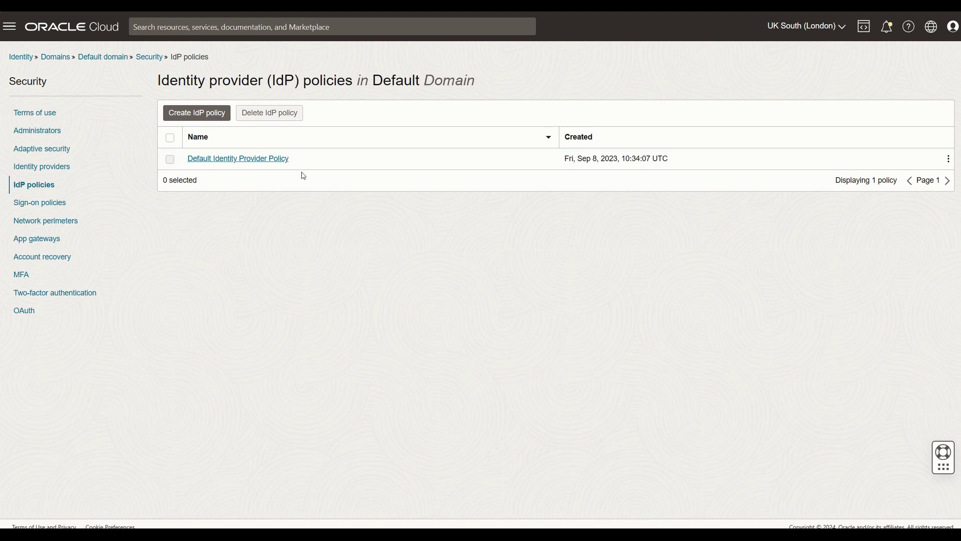
left_click(252, 158)
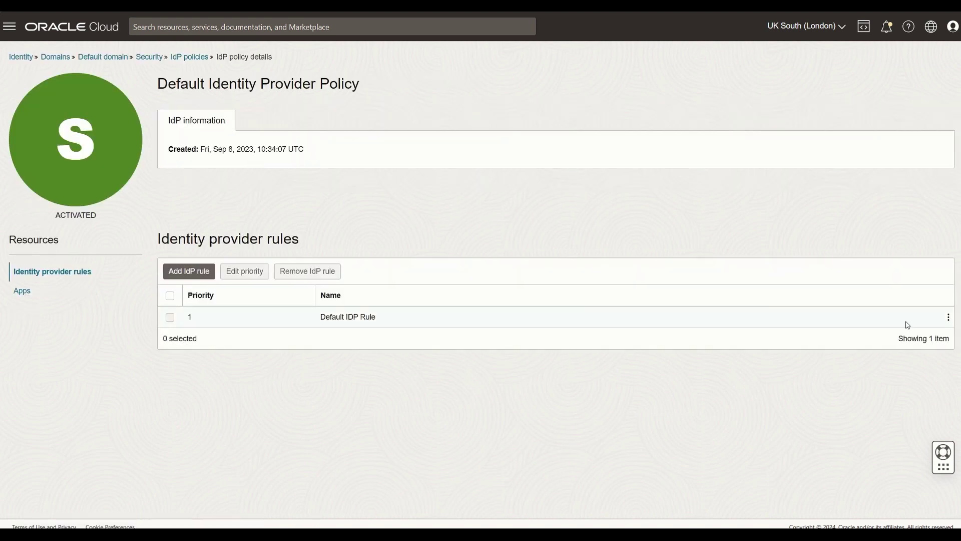
left_click(949, 317)
left_click(909, 318)
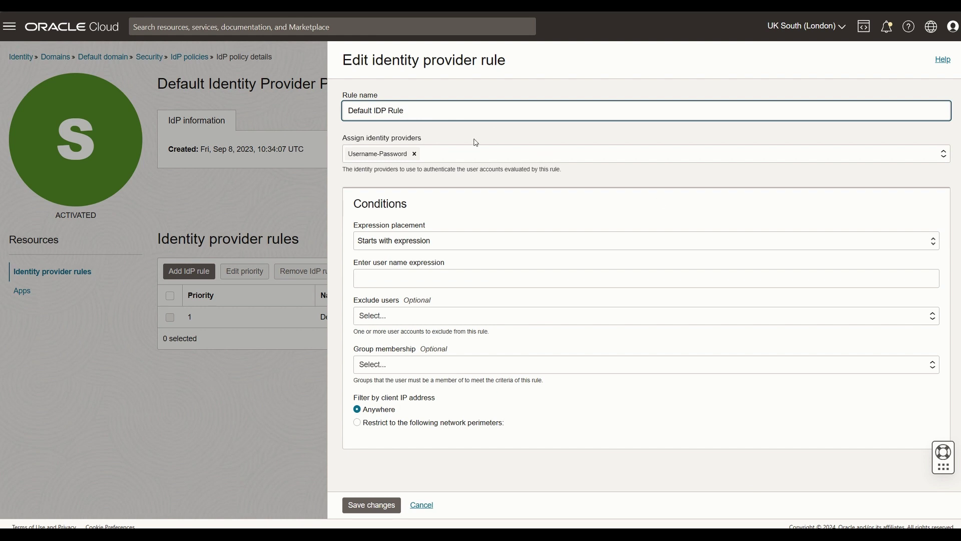
left_click(447, 156)
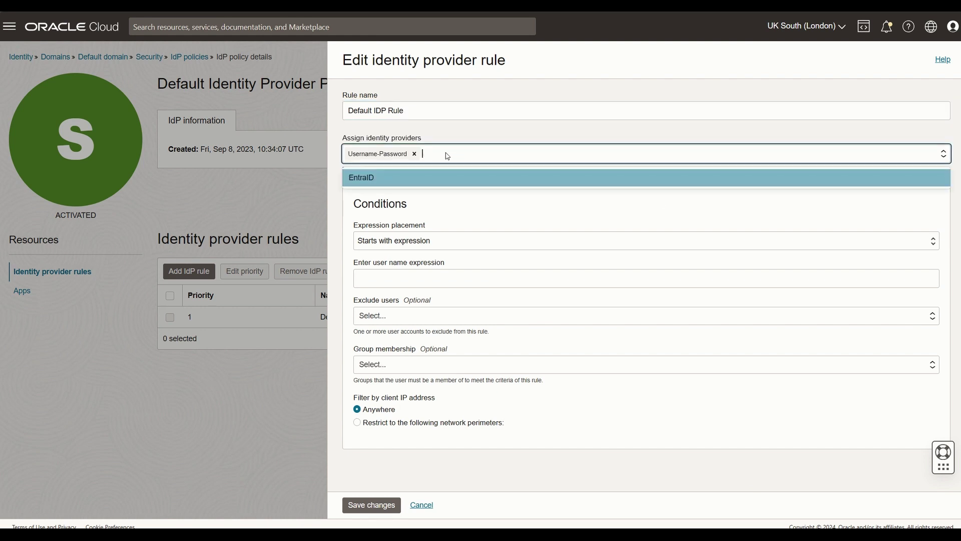
left_click(360, 179)
left_click(372, 504)
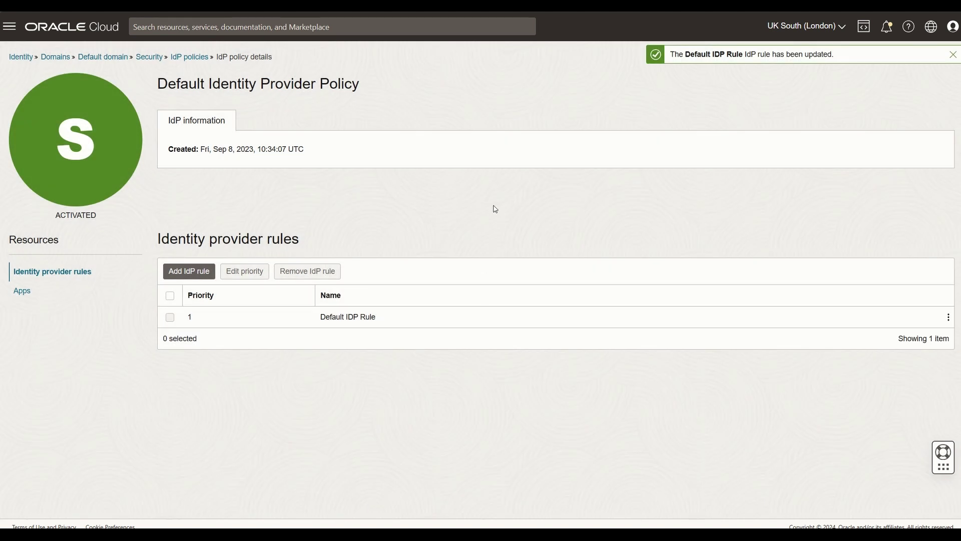
left_click(56, 57)
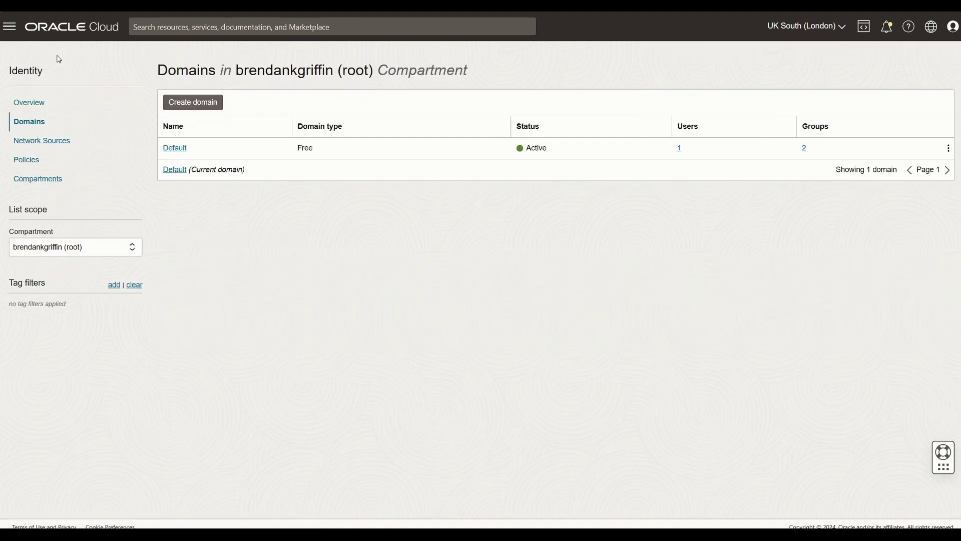
In the Default domain's Users list, start a new user and enter their email, first and last name.
left_click(170, 148)
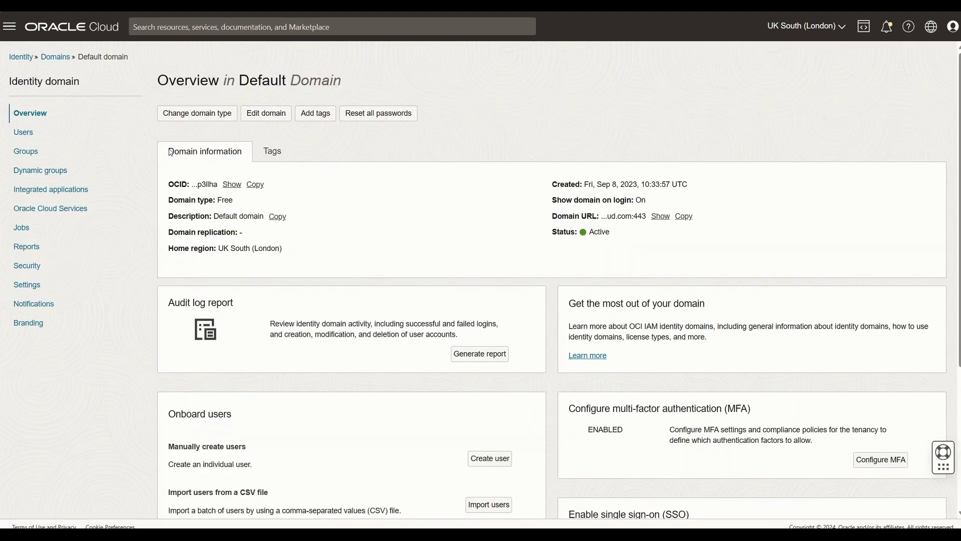
left_click(25, 134)
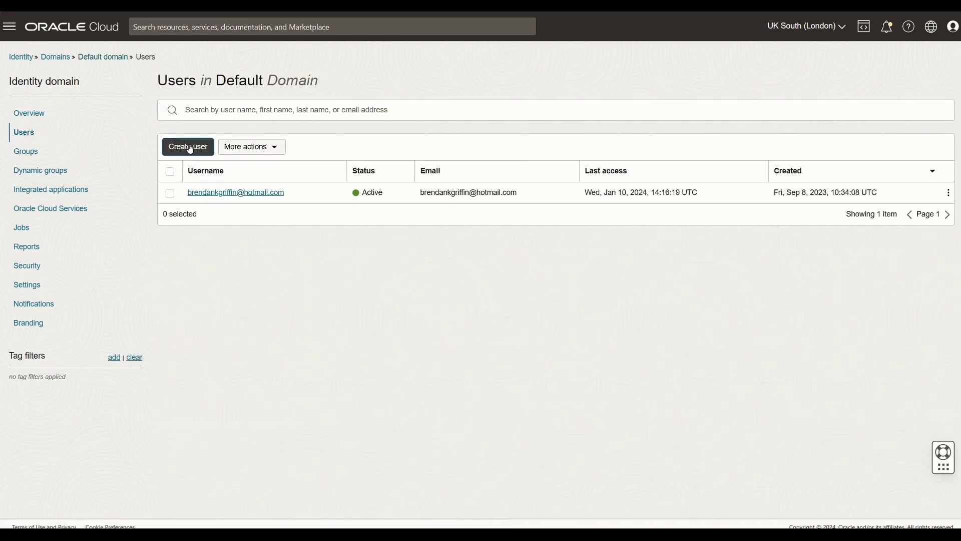
left_click(189, 147)
left_click(379, 199)
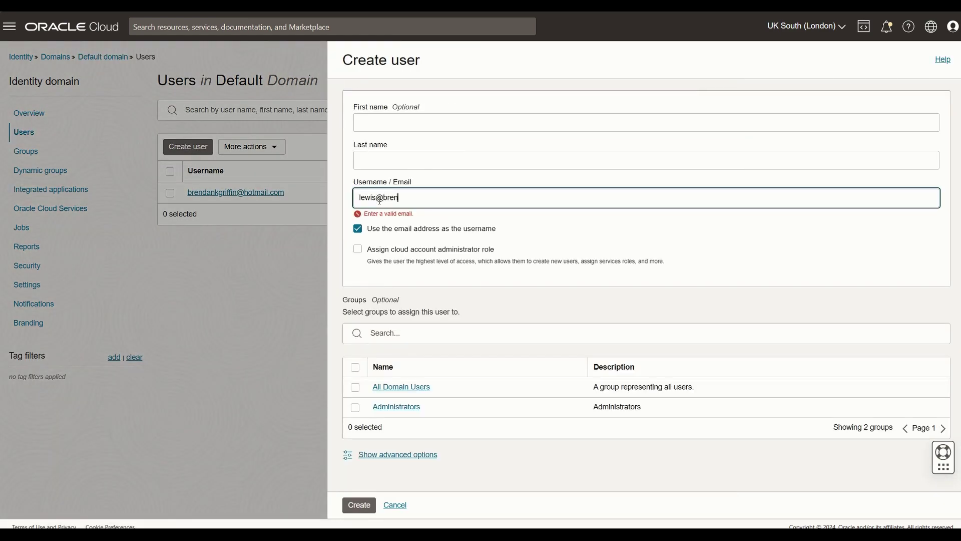
left_click(366, 121)
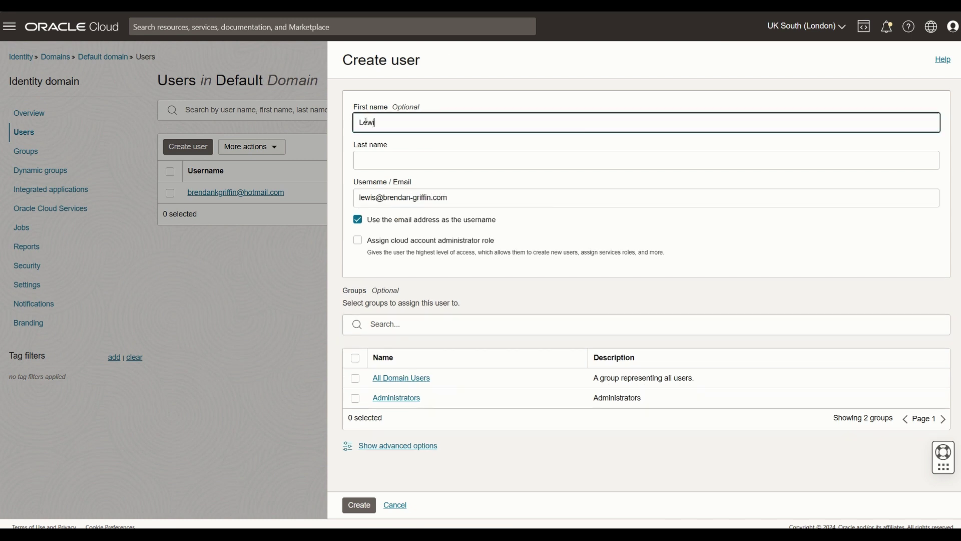
key("Tab")
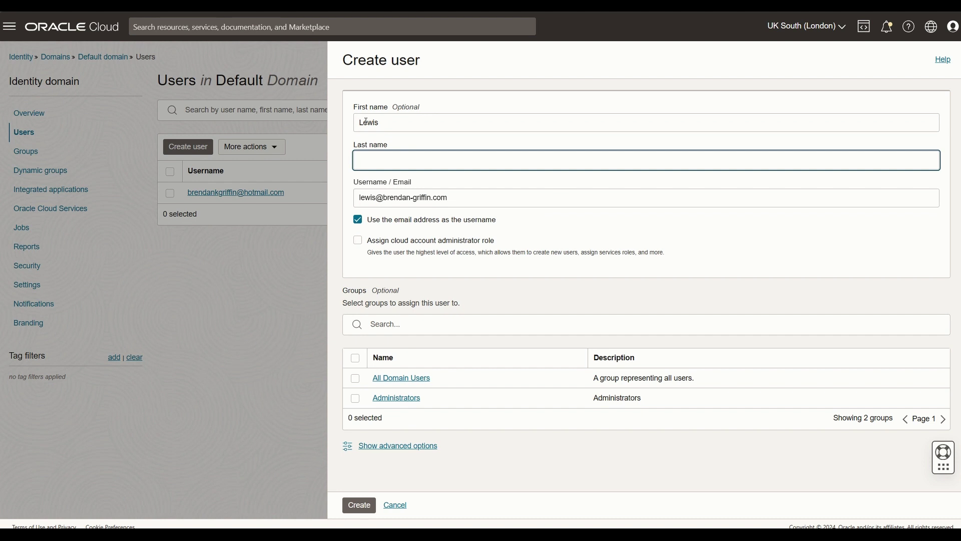
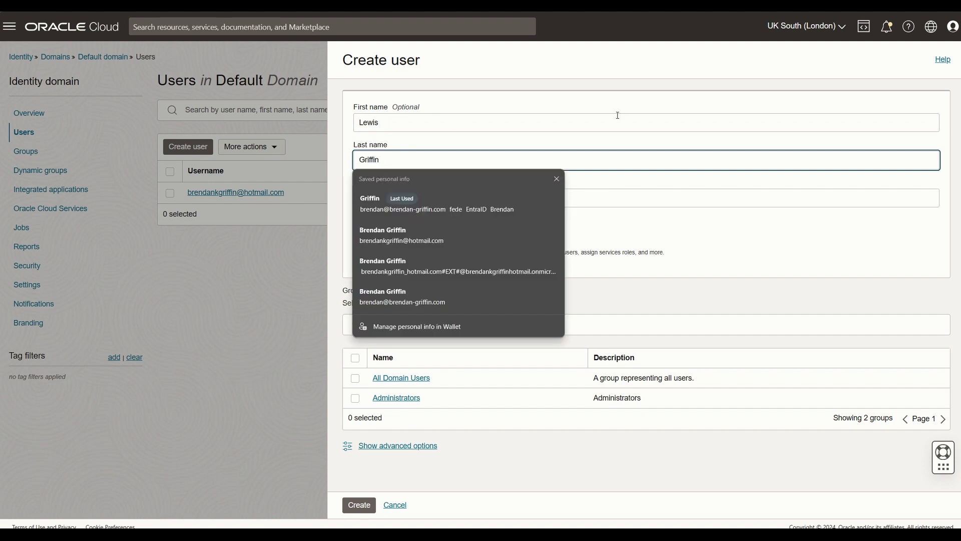
left_click(630, 114)
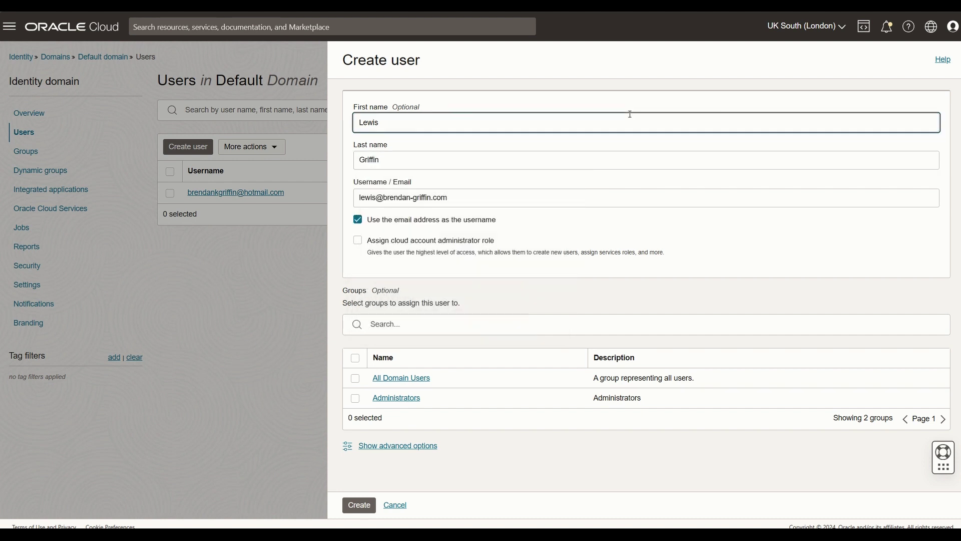
Give the user the cloud administrator role and both groups, create them, and return to Users.
left_click(360, 246)
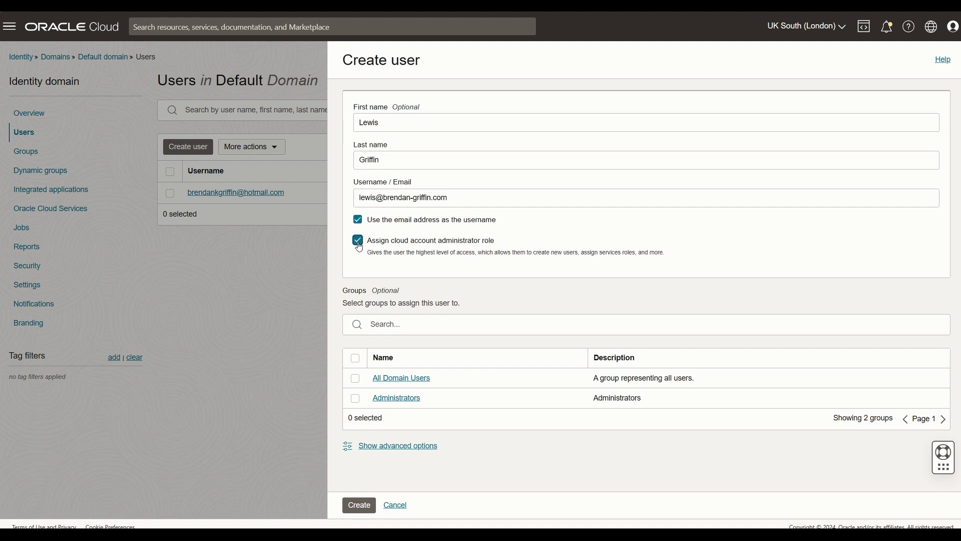
left_click(355, 358)
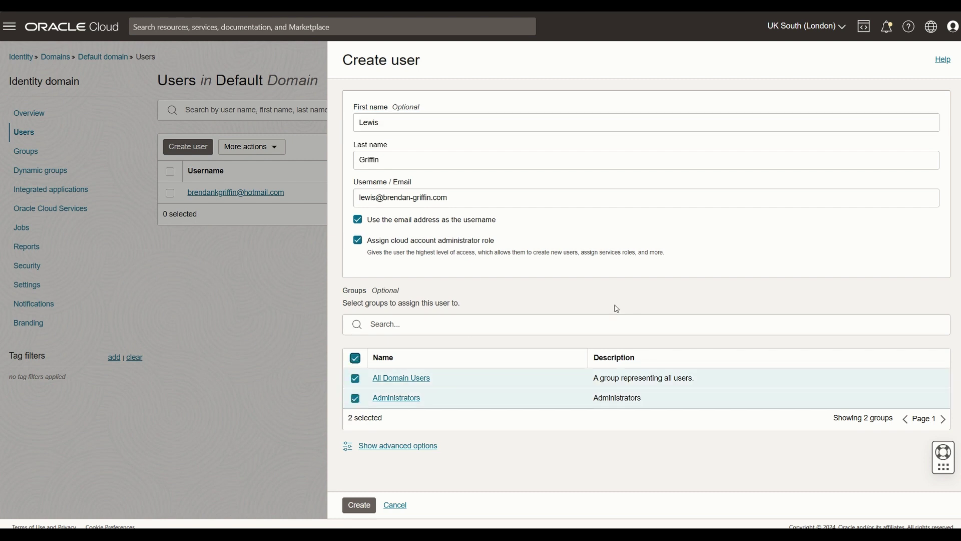
left_click(395, 446)
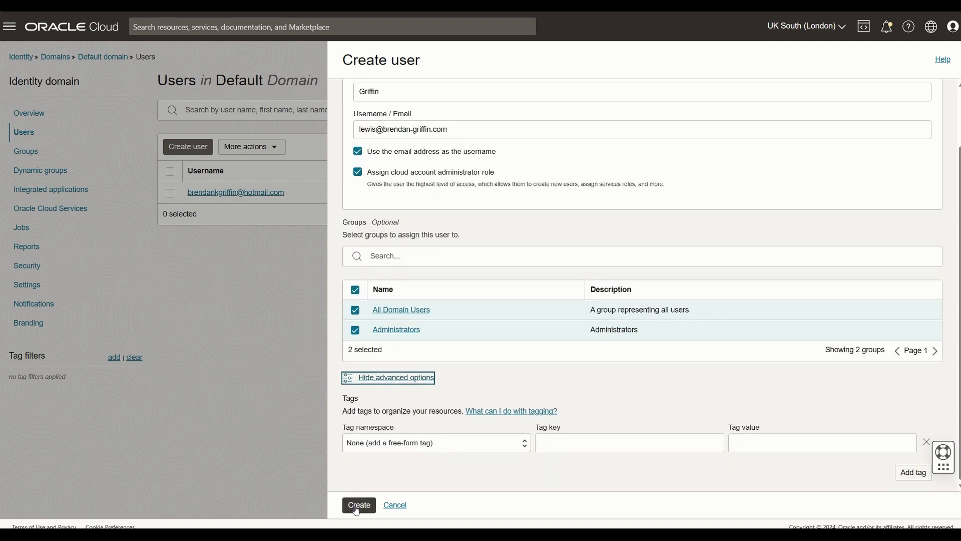
left_click(356, 509)
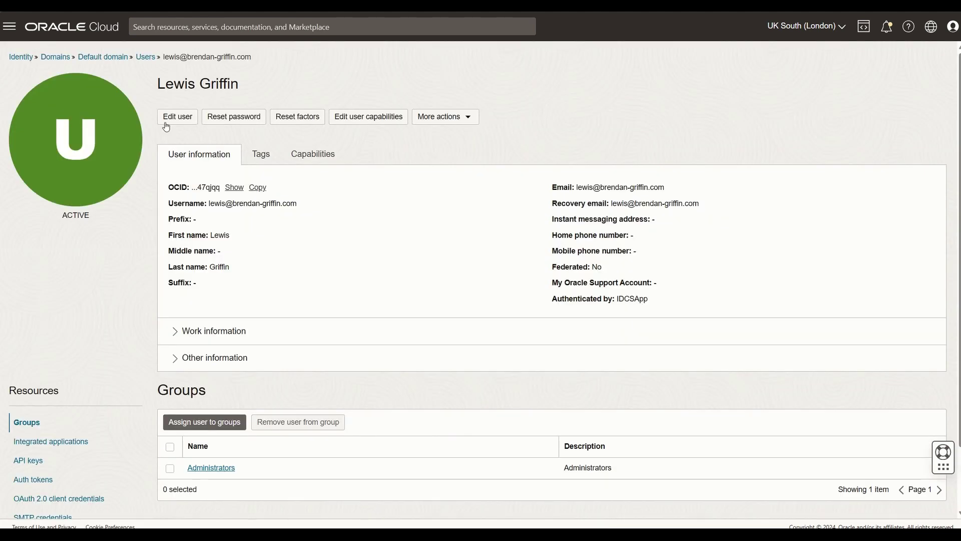
left_click(146, 58)
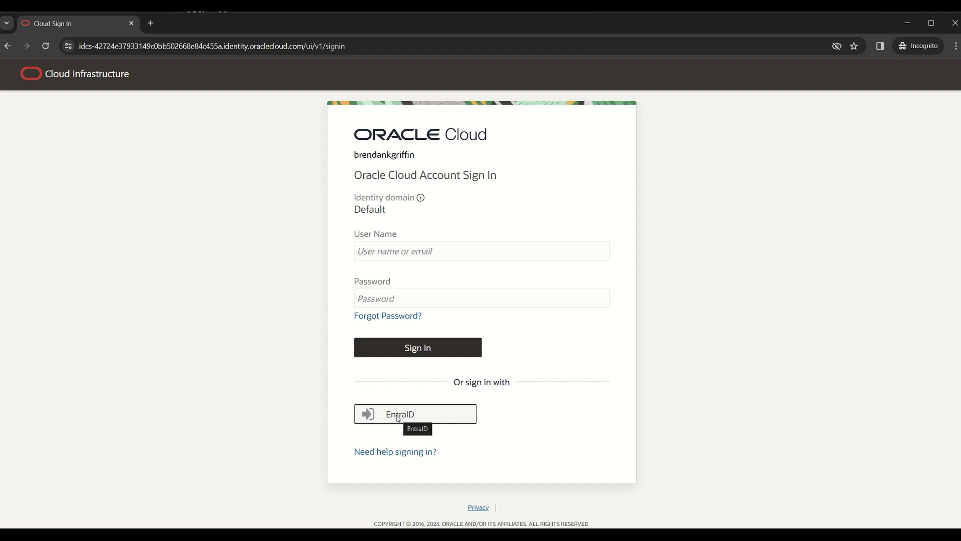
Sign in through EntraID with the new user's email and password, choosing to stay signed in.
left_click(398, 418)
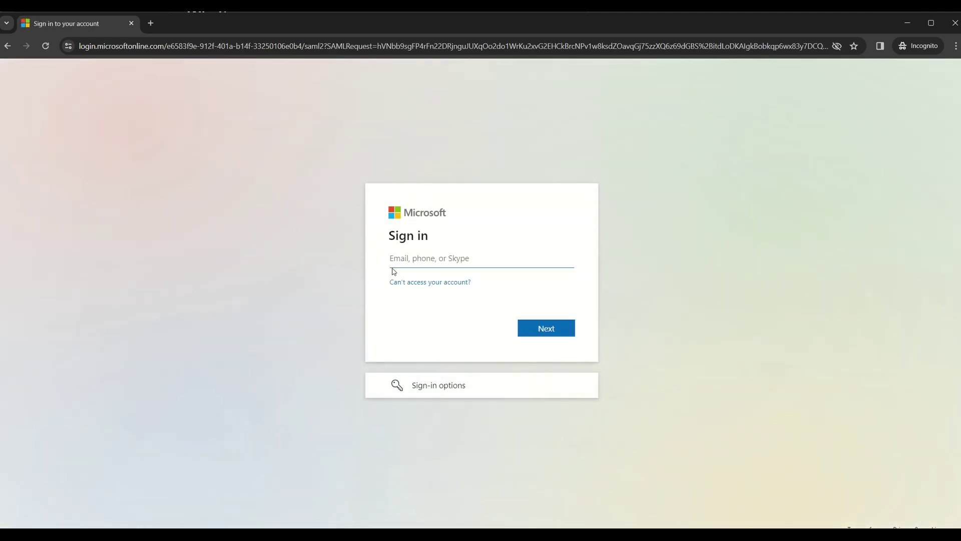
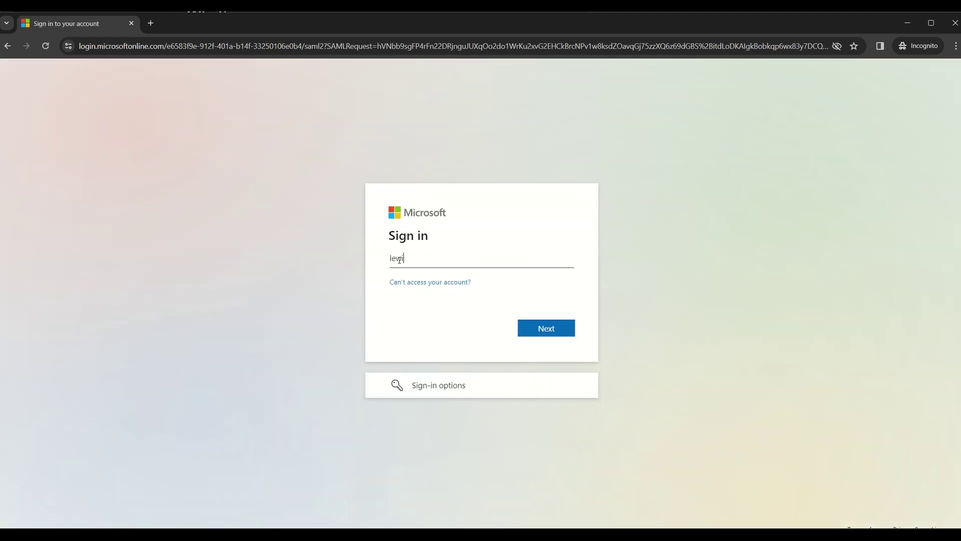
left_click(544, 333)
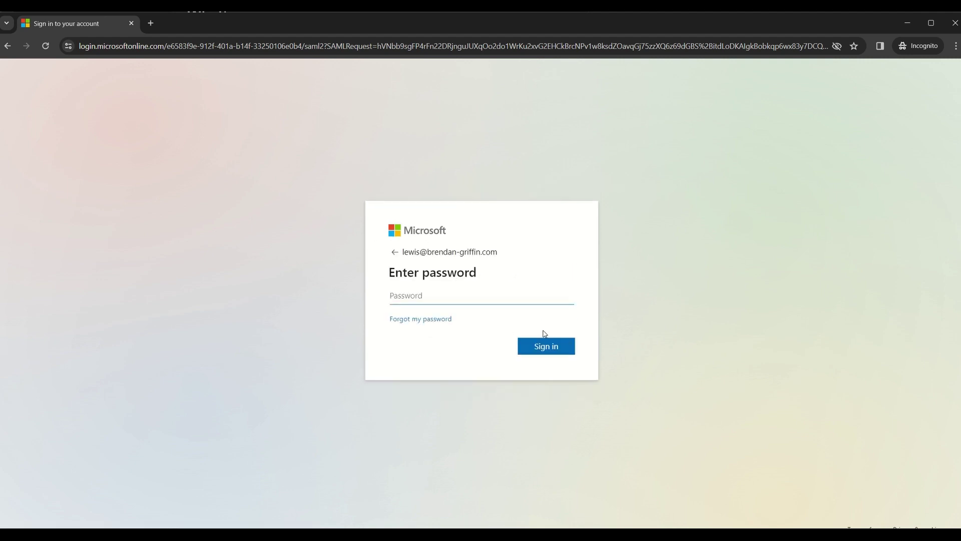
type("••••••••••••••••••")
left_click(543, 346)
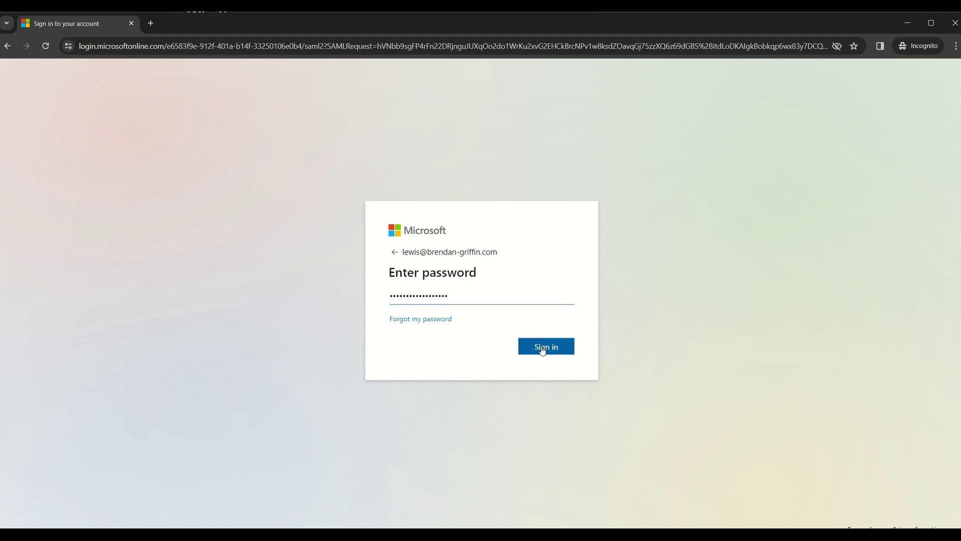
left_click(543, 349)
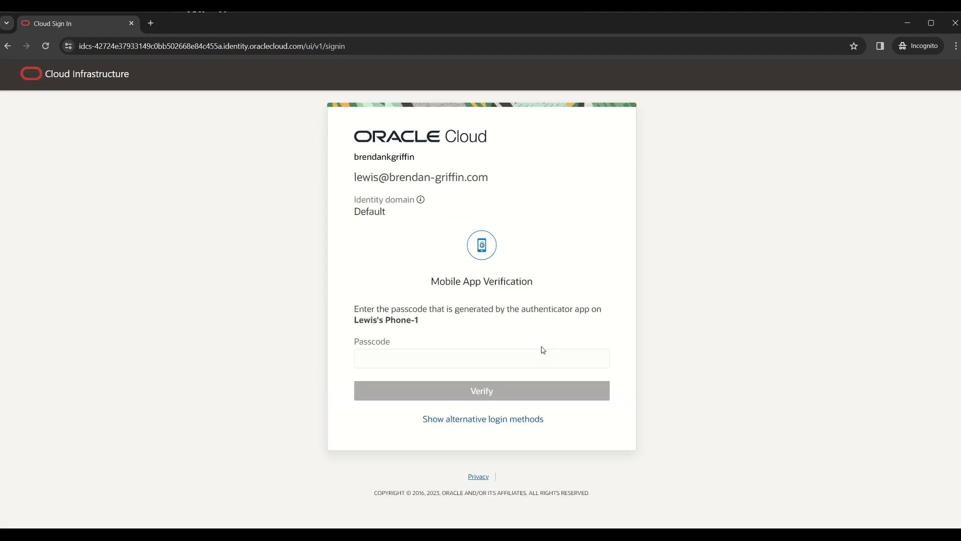
Verify the authenticator passcode and check the signed-in account in the Profile menu.
left_click(407, 359)
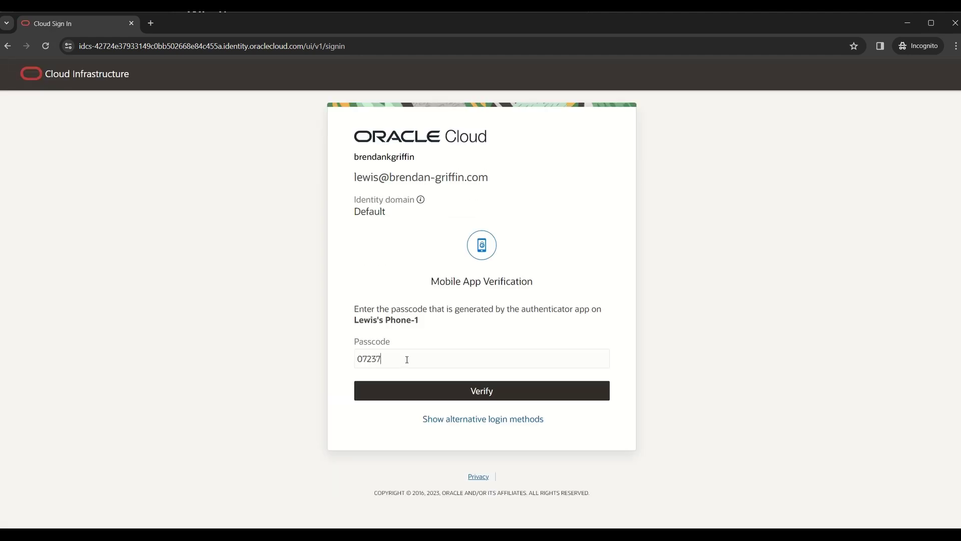
left_click(483, 393)
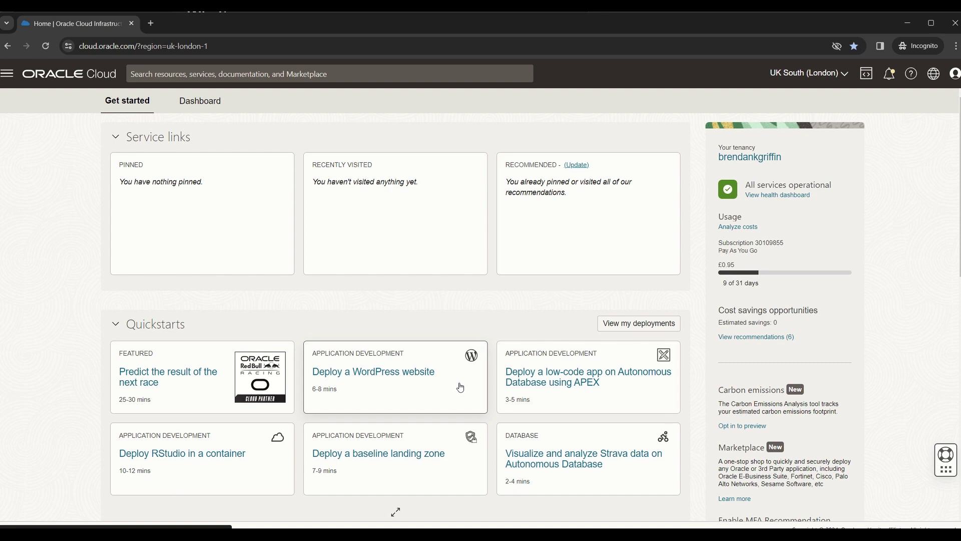
left_click(955, 73)
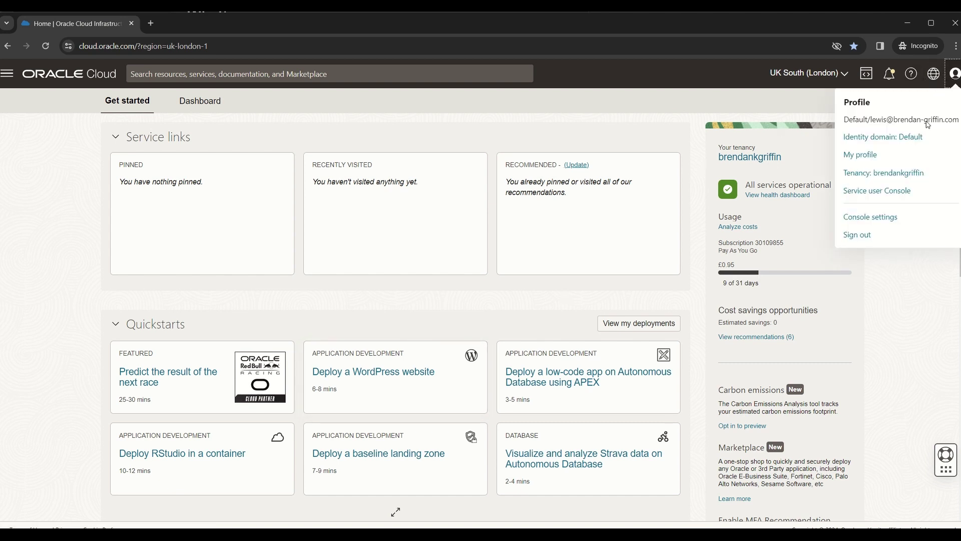